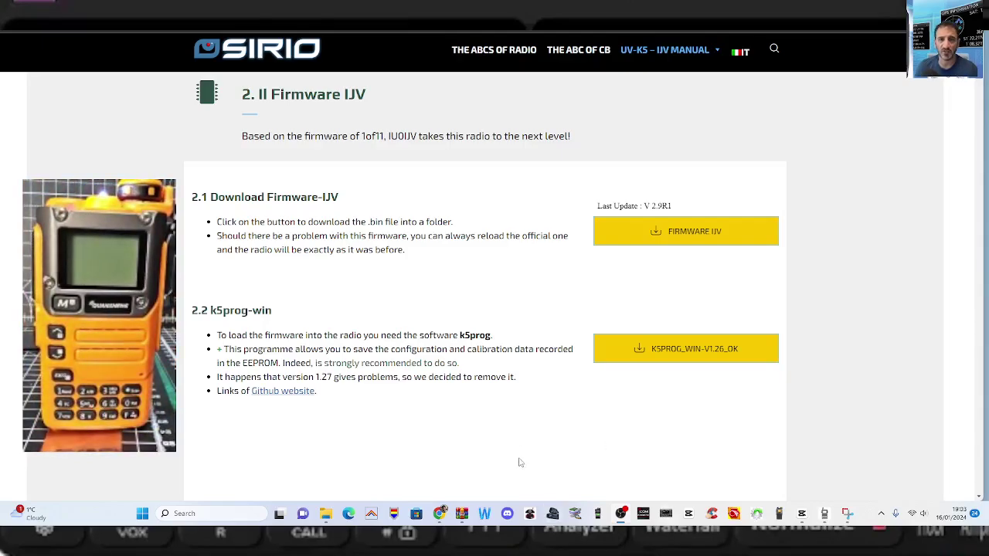
# Step: Open Device Manager and expand Ports (COM & LPT) to check the available serial ports, and return to the firmware page
pyautogui.rightClick(142, 513)
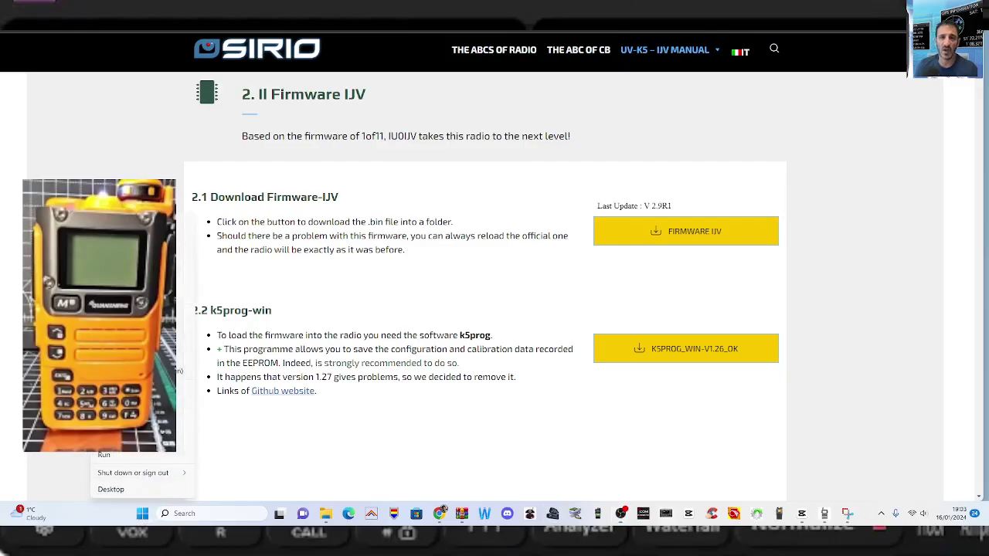
pyautogui.click(104, 455)
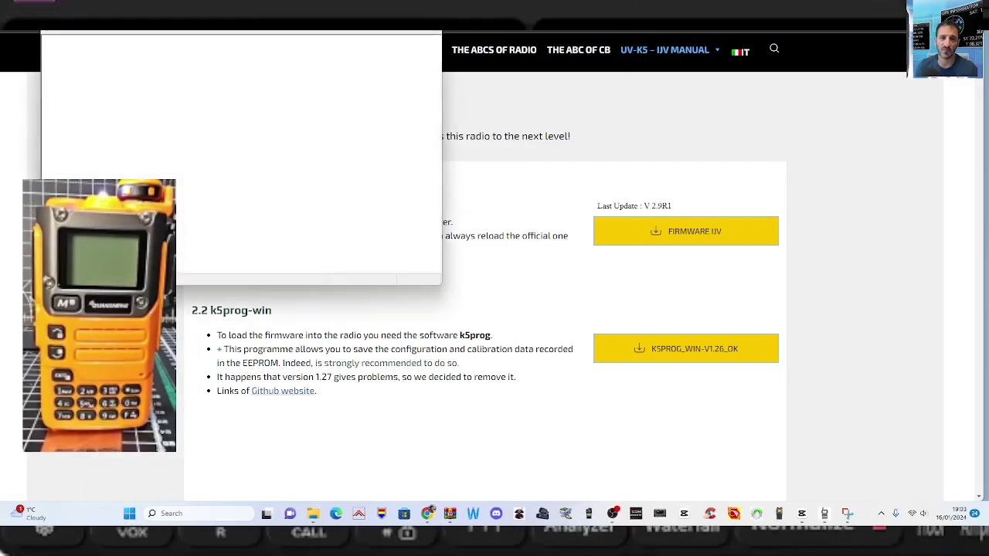
pyautogui.doubleClick(99, 160)
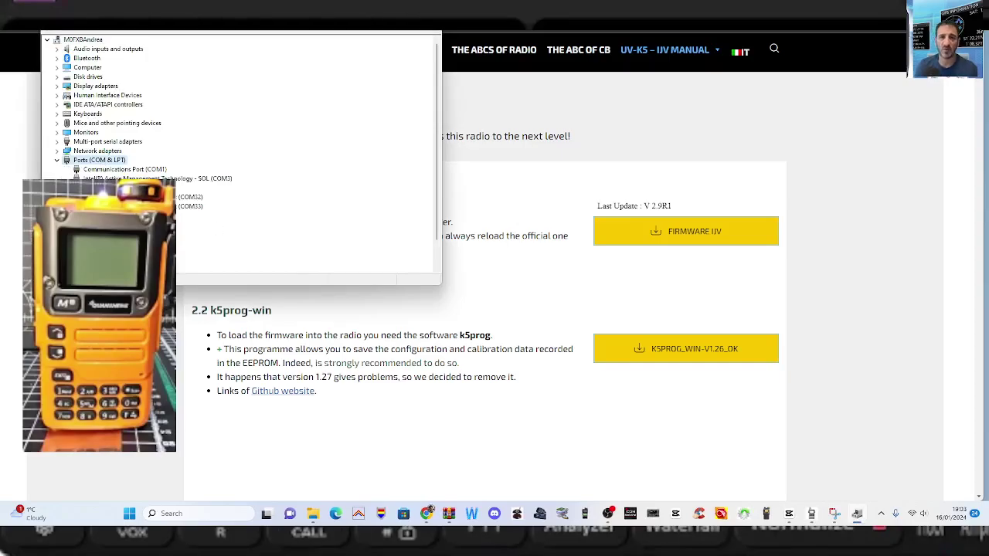
pyautogui.click(740, 143)
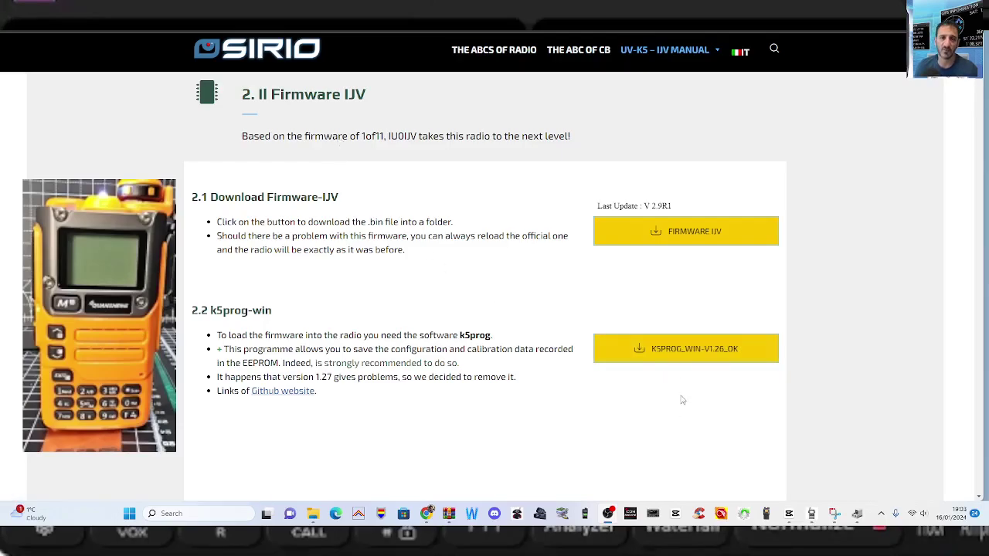
# Step: Download the K5PROG_WIN-V1.26_OK programmer from the web page and allow the blocked download
pyautogui.click(696, 353)
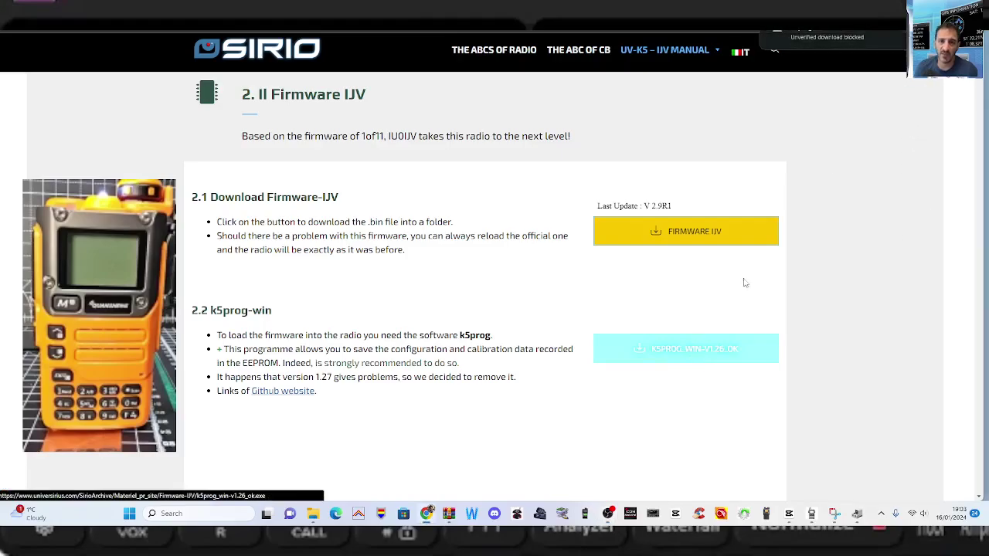
pyautogui.click(837, 32)
pyautogui.click(867, 91)
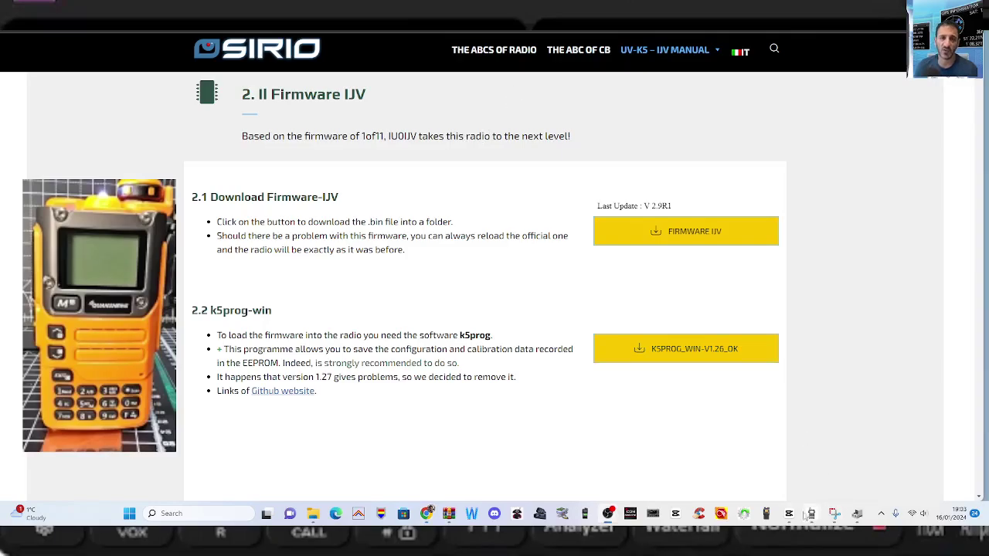
# Step: Switch to k5prog-win v0.1.26 and select COM11 as the serial port
pyautogui.moveTo(813, 511)
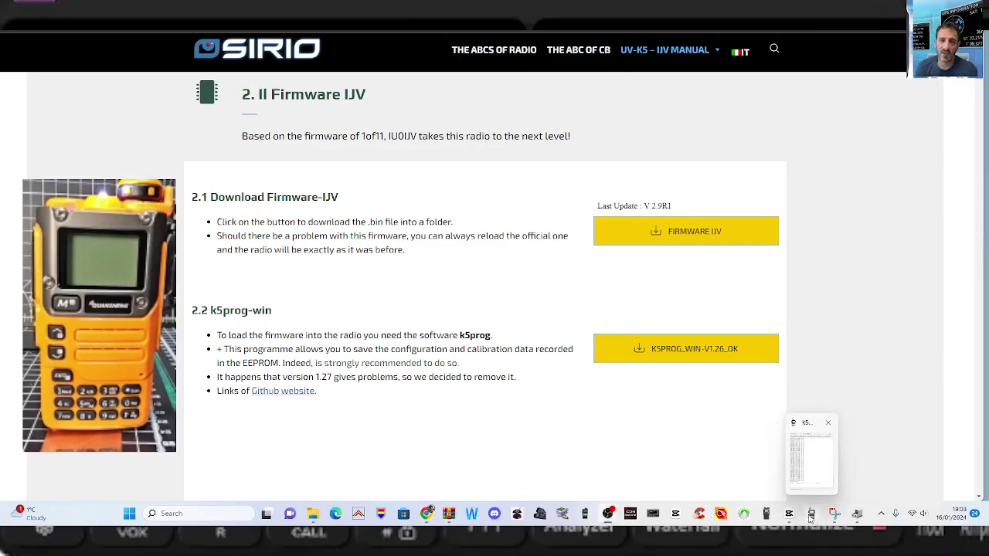
pyautogui.click(833, 489)
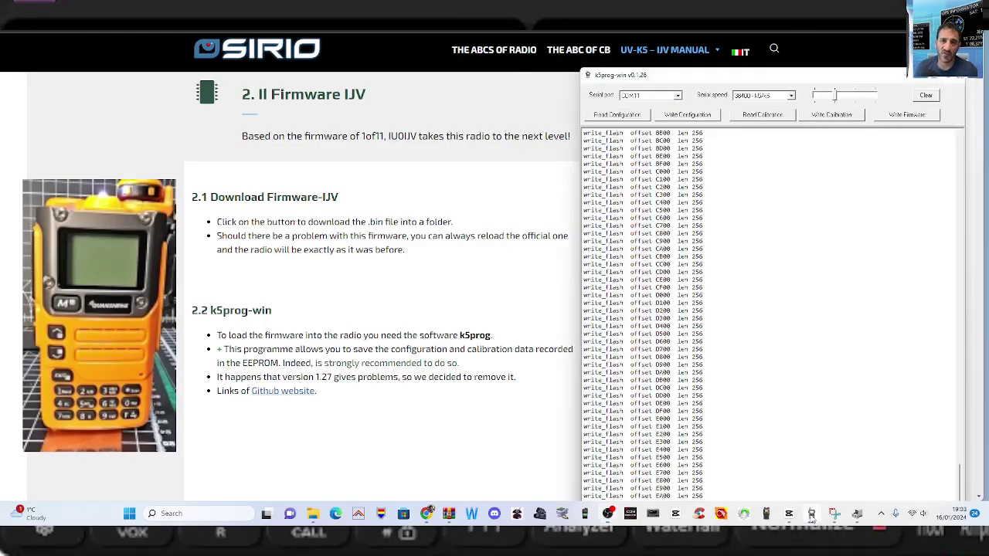
pyautogui.click(958, 80)
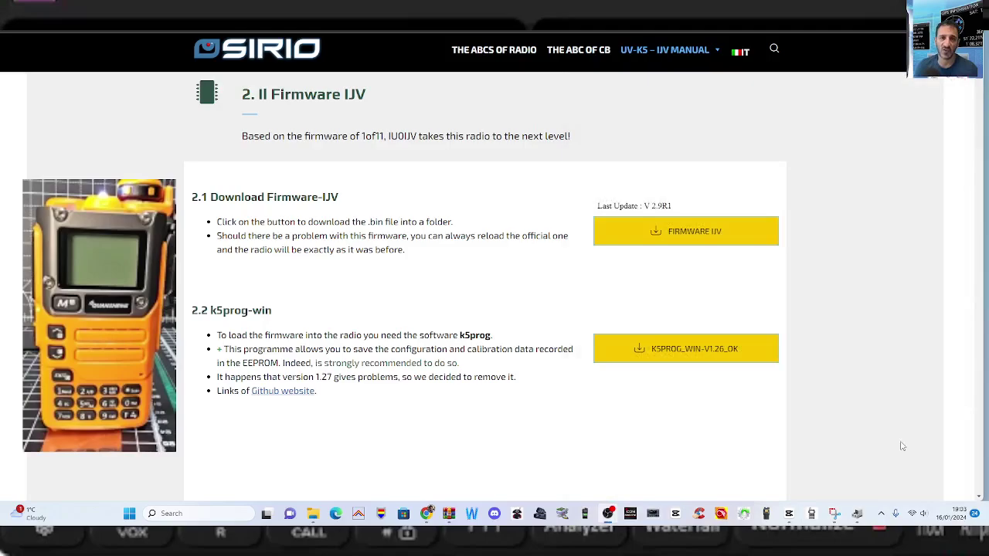
pyautogui.moveTo(864, 513)
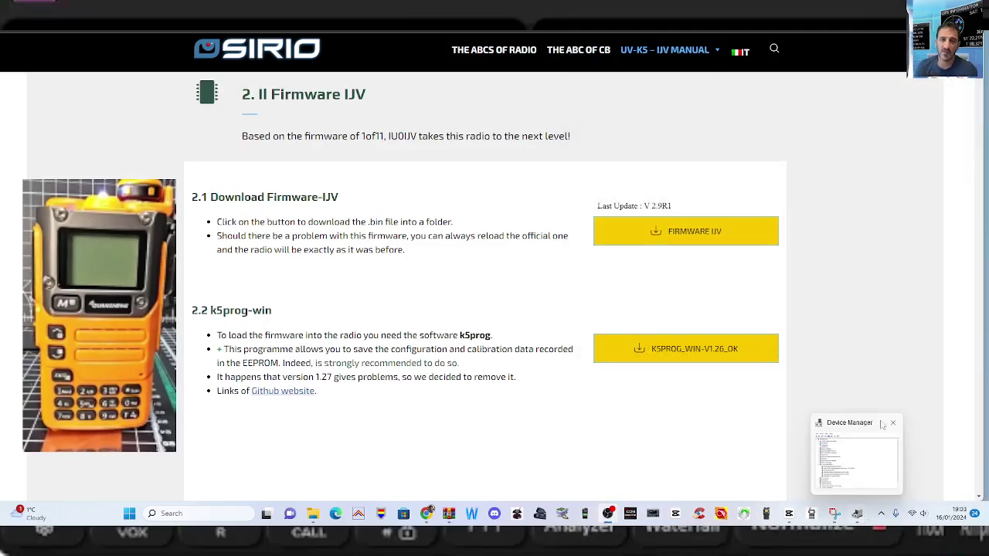
pyautogui.click(812, 518)
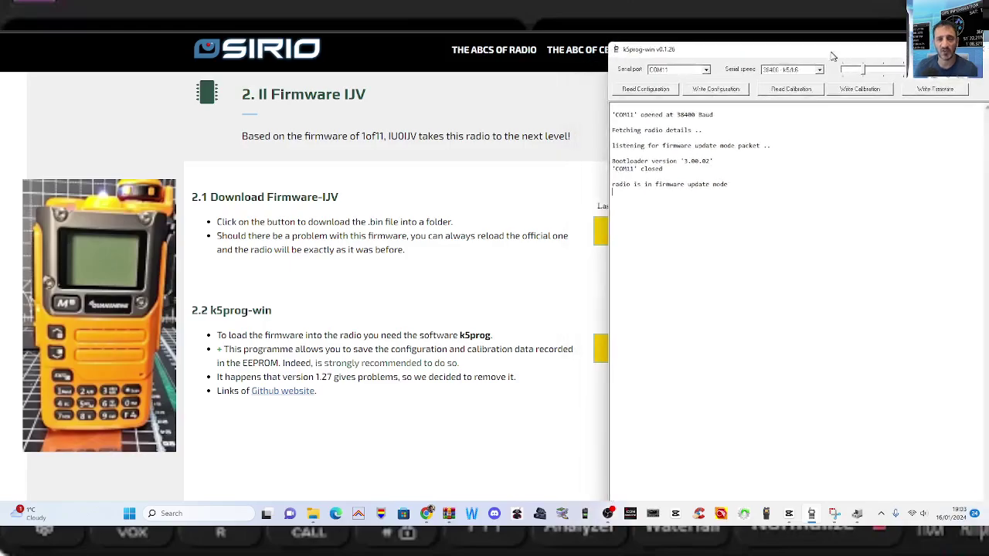
pyautogui.click(696, 70)
pyautogui.click(696, 70)
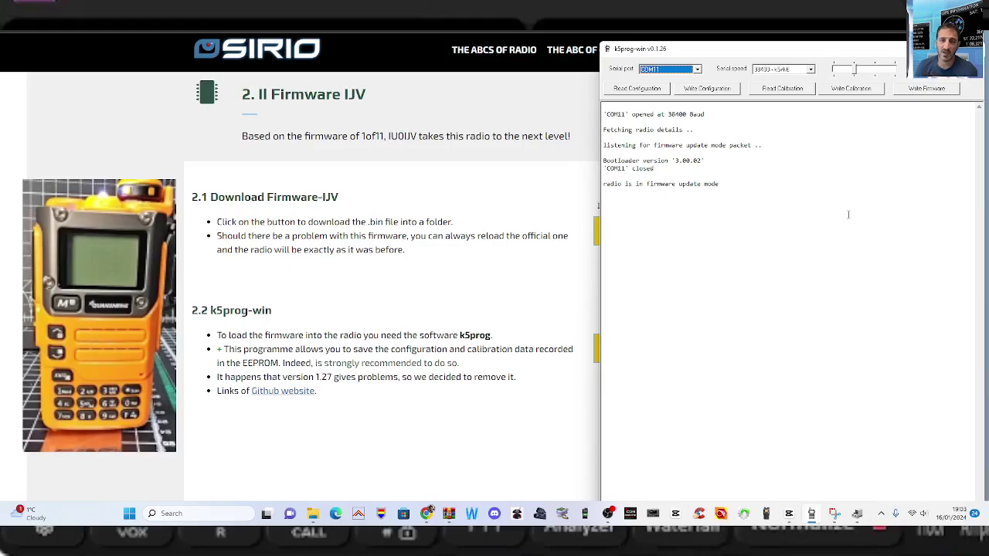
pyautogui.click(485, 109)
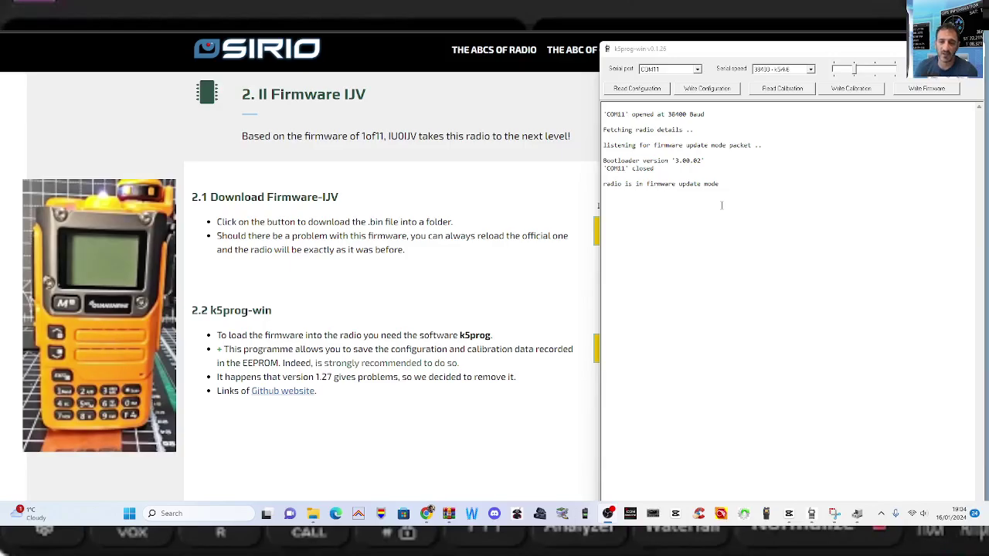
# Step: Try to read the configuration from the radio
pyautogui.click(634, 88)
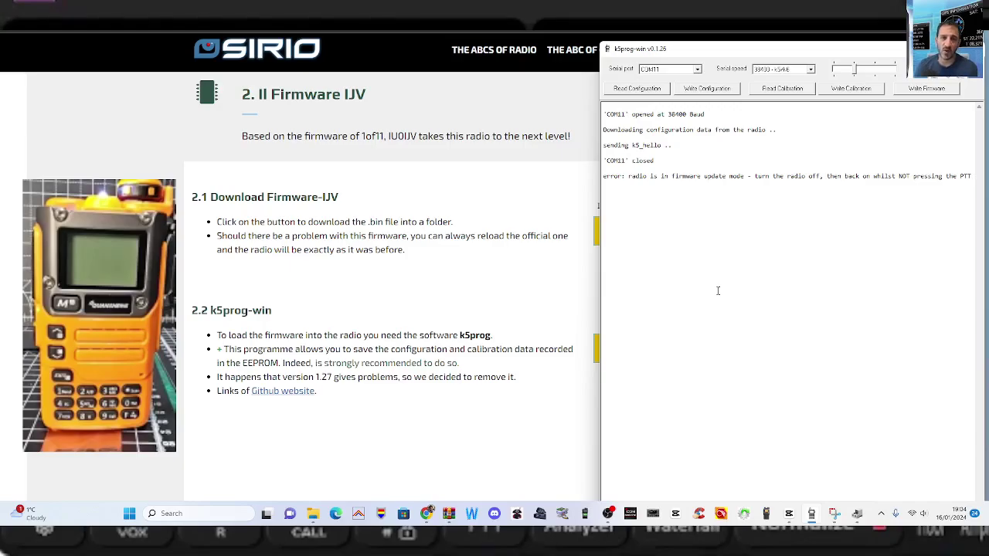
pyautogui.click(598, 206)
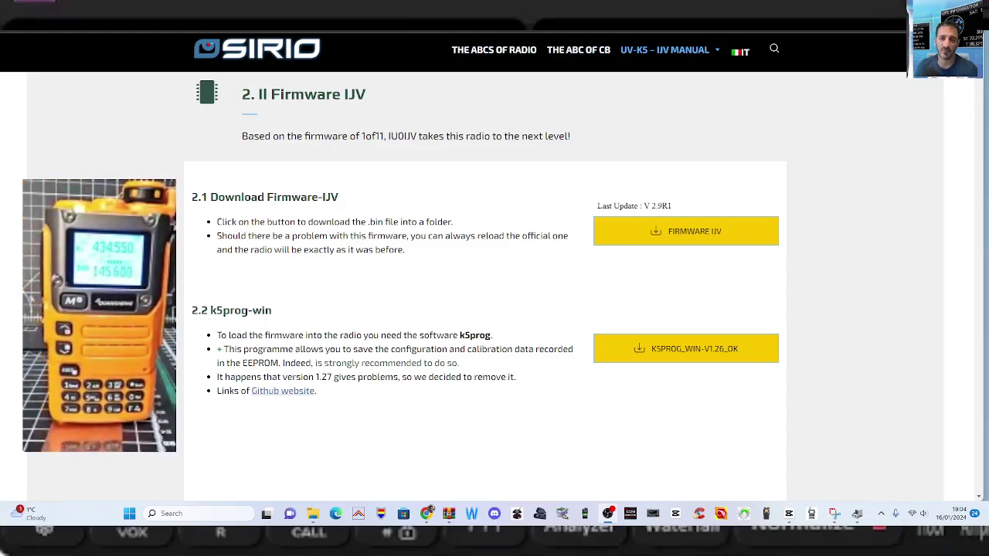
# Step: Bring k5prog-win back to the front and check that COM11 is chosen as the serial port
pyautogui.click(811, 514)
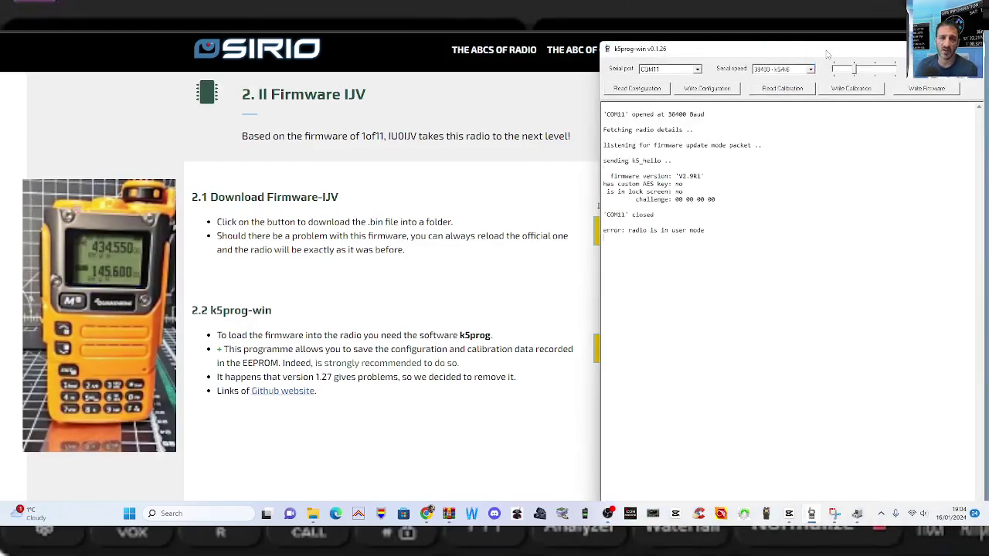
pyautogui.moveTo(755, 52); pyautogui.dragTo(755, 47)
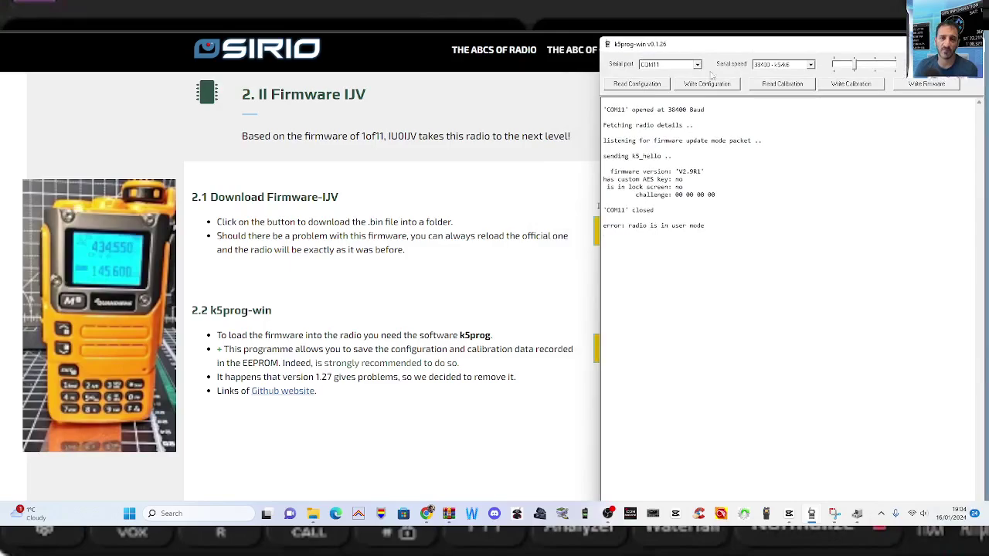
pyautogui.click(698, 65)
pyautogui.click(699, 66)
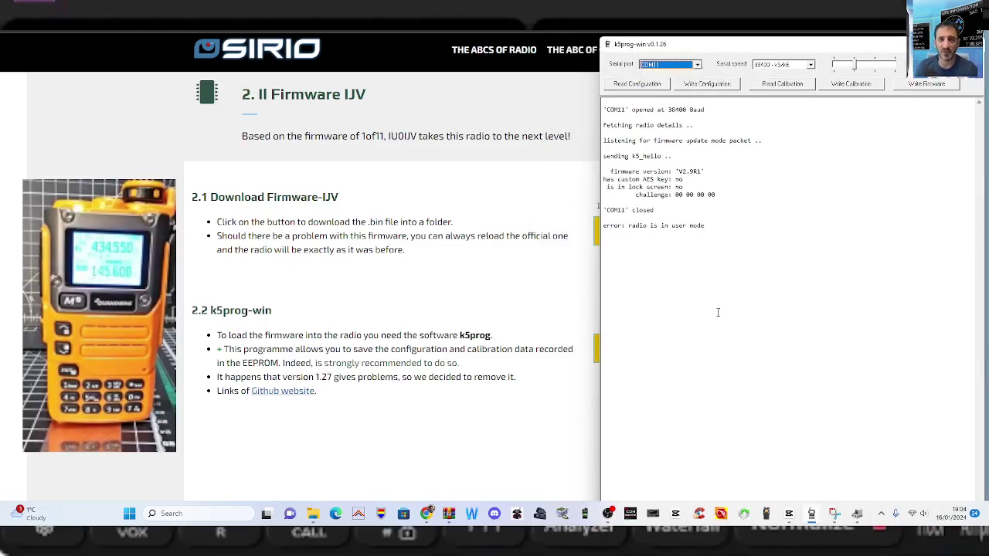
# Step: Read the radio's configuration and save it as my_config2 in the IJV folder
pyautogui.click(633, 87)
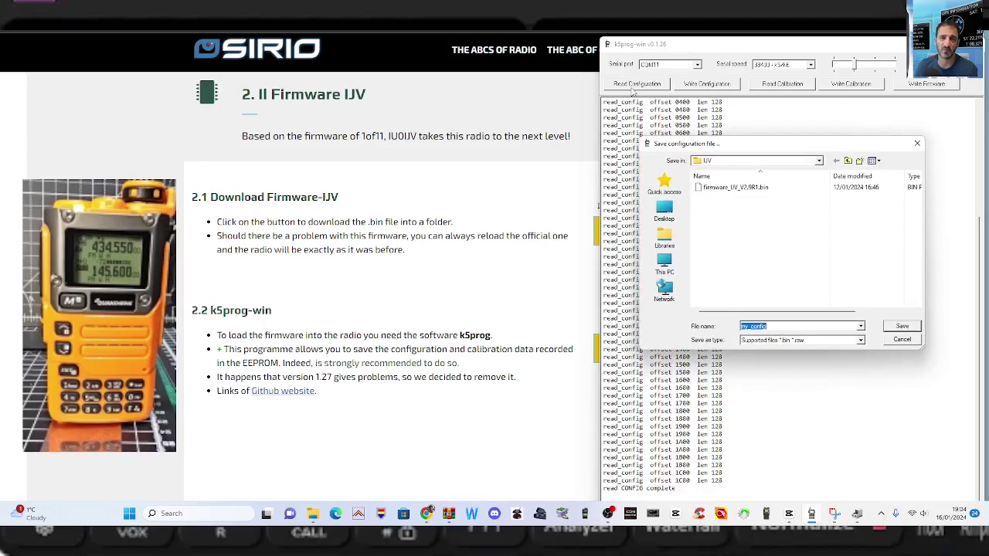
pyautogui.click(770, 328)
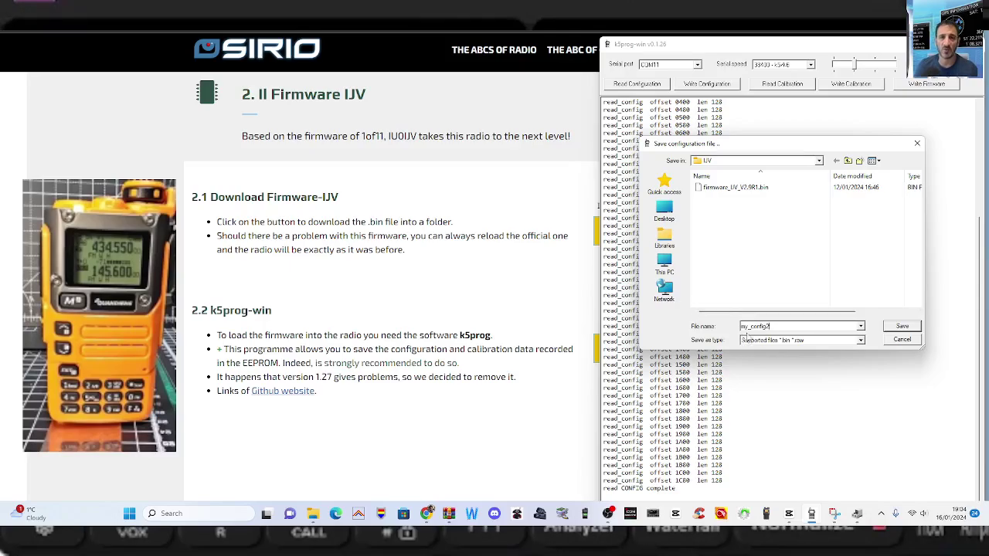
pyautogui.click(906, 328)
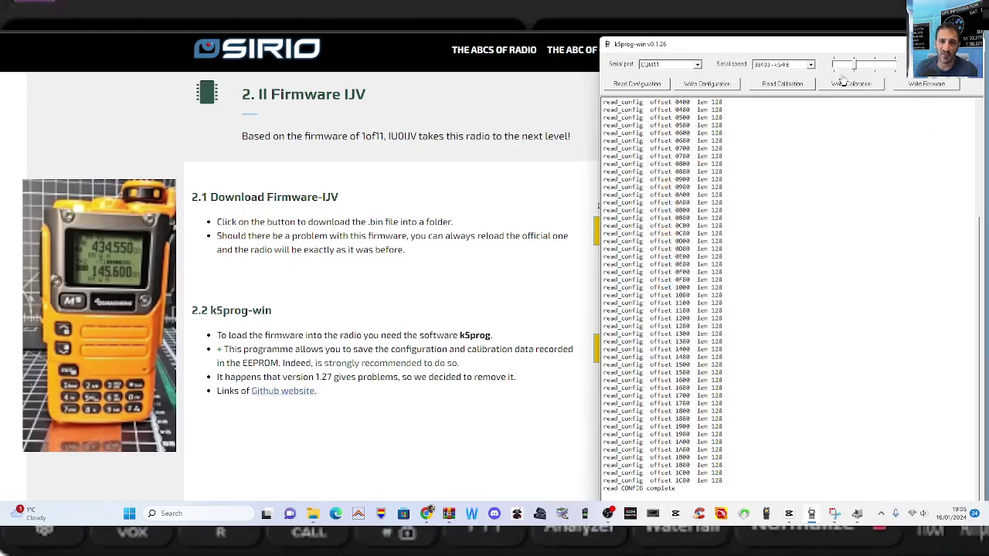
# Step: Read the radio's calibration data and save it as my_calibration2 in the IJV folder
pyautogui.click(783, 86)
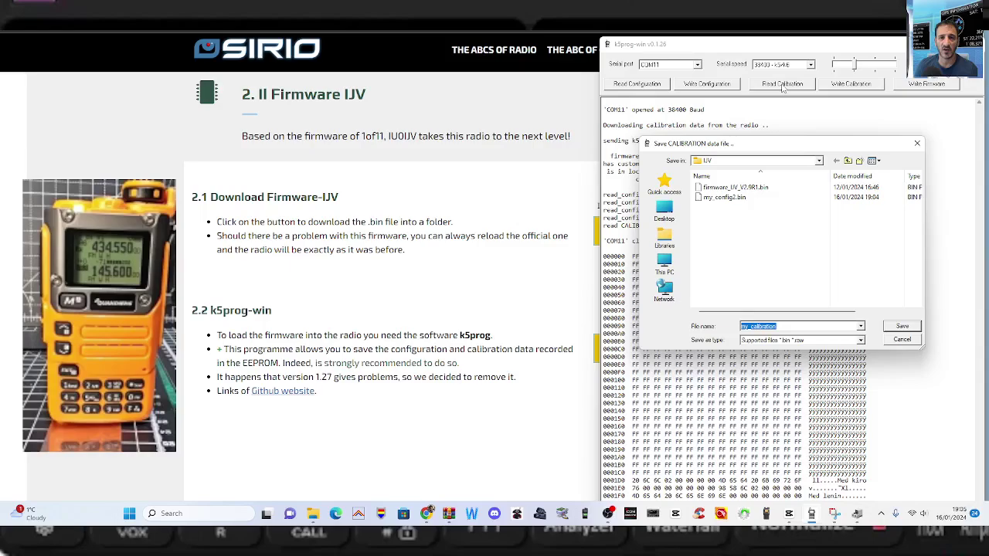
pyautogui.click(781, 326)
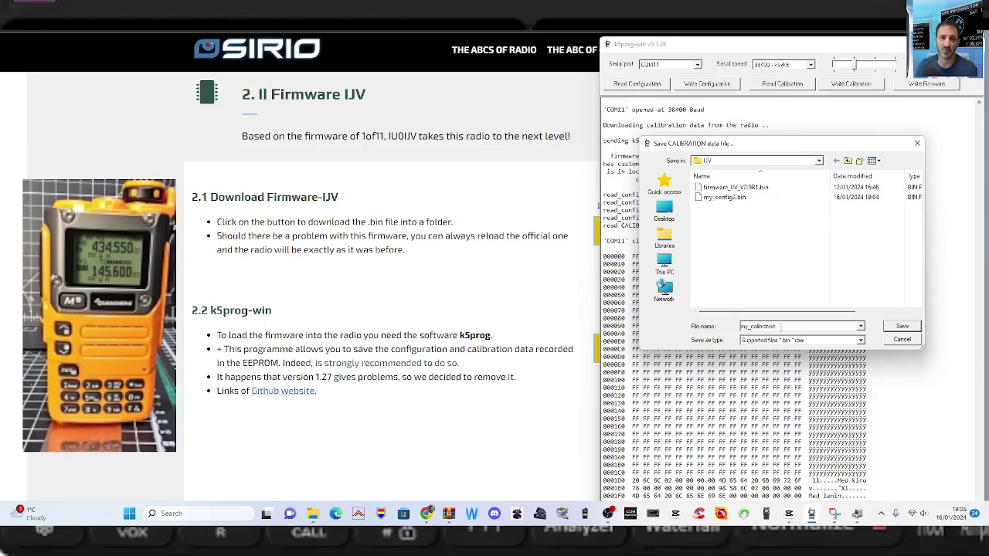
pyautogui.click(902, 327)
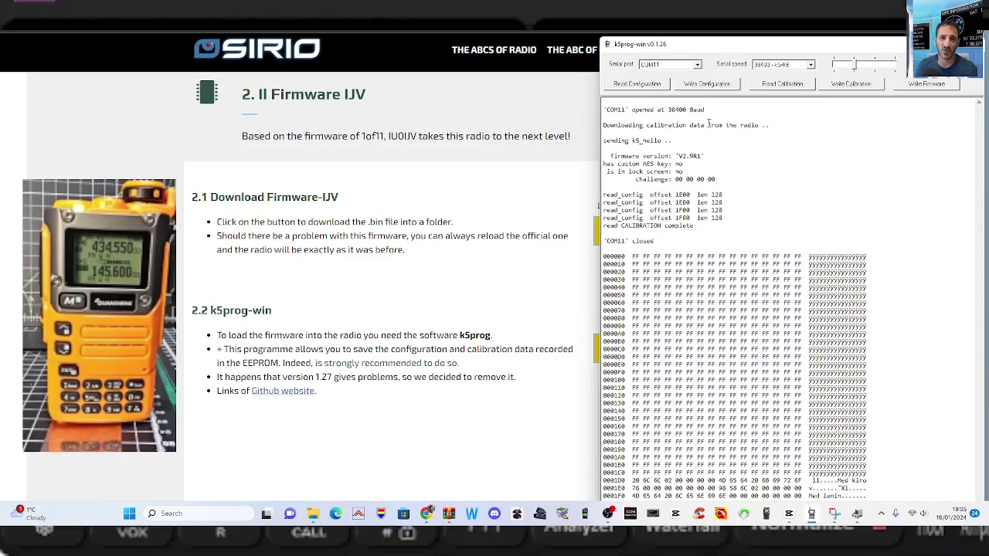
# Step: Write the saved calibration file my_calibration2.bin and the configuration file my_config2.bin back to the radio
pyautogui.click(848, 85)
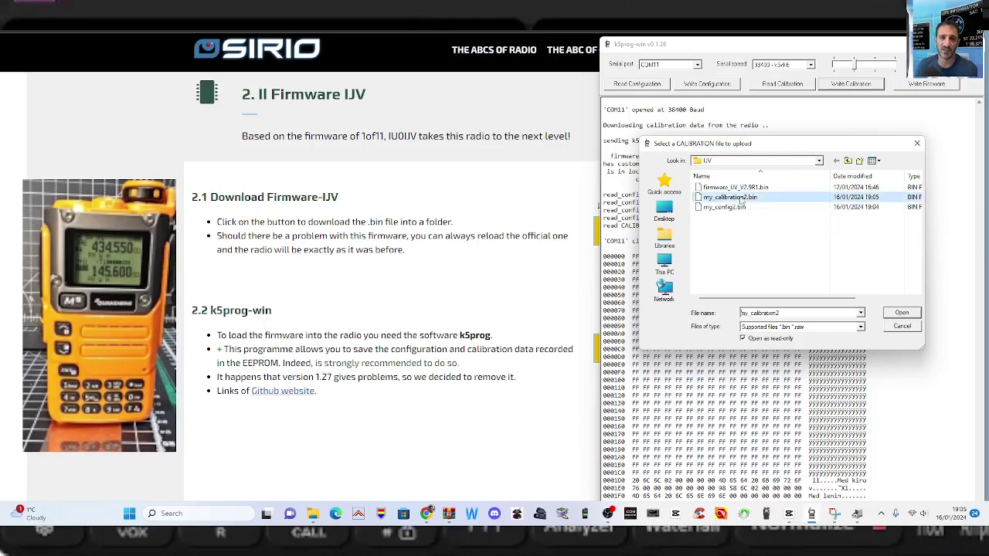
pyautogui.doubleClick(741, 198)
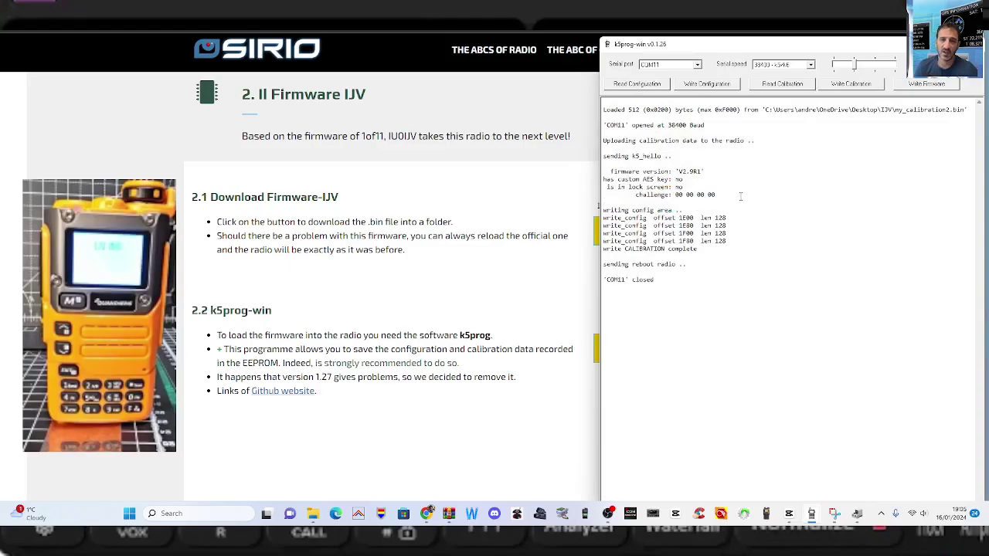
pyautogui.click(632, 83)
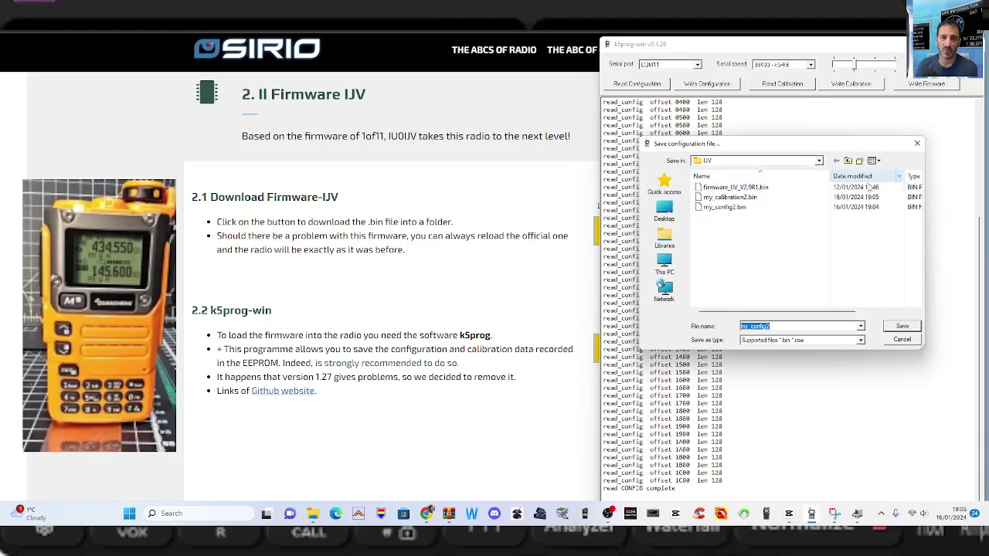
pyautogui.click(918, 144)
pyautogui.click(708, 85)
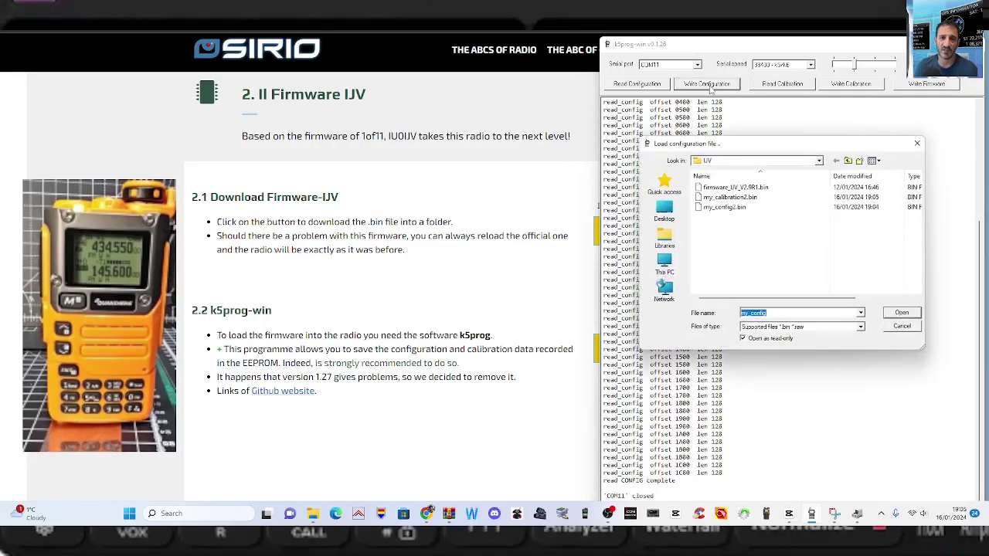
pyautogui.doubleClick(724, 207)
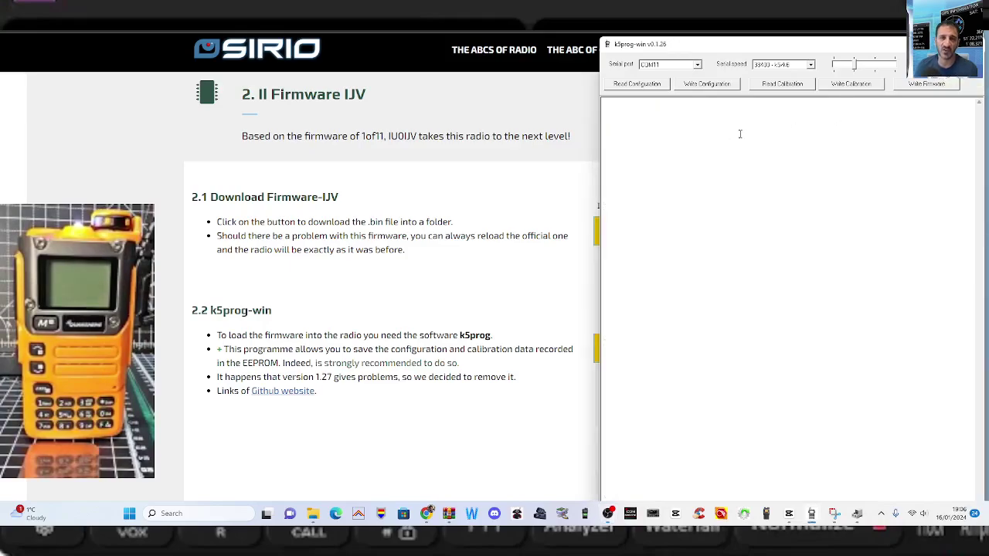
# Step: Write the firmware file firmware_IJV_V2.9R1.bin from the IJV folder to the radio
pyautogui.click(935, 85)
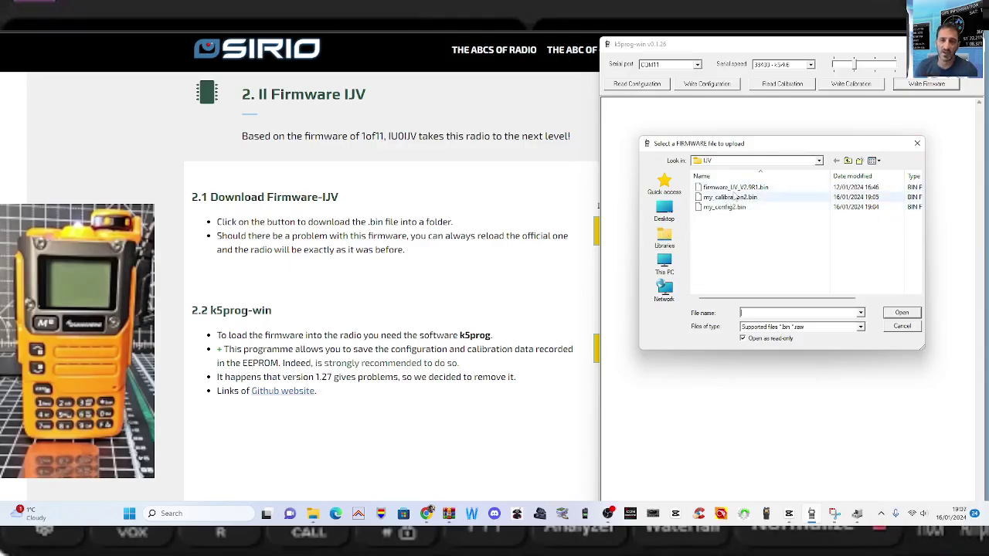
pyautogui.doubleClick(739, 188)
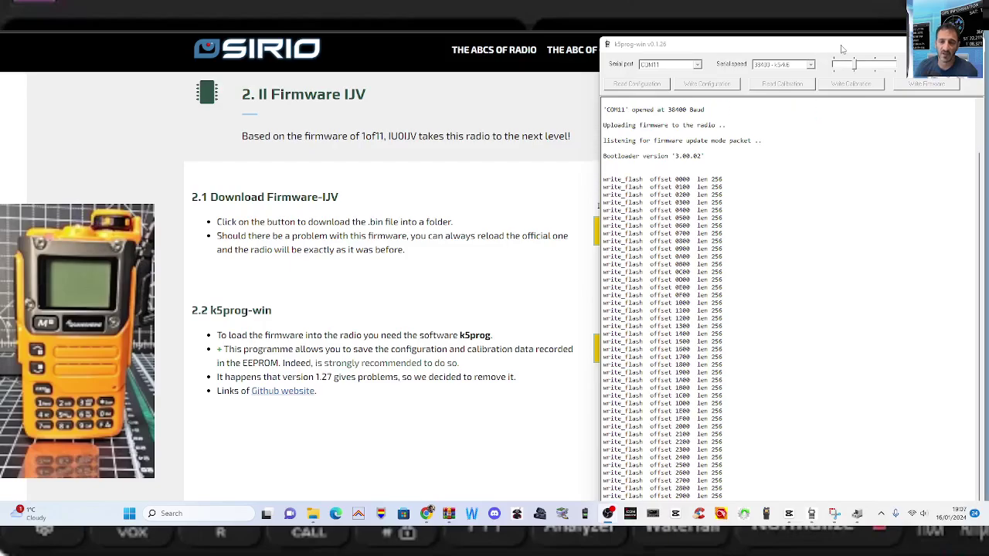
# Step: Download the IJV firmware archive from the web page and open the zip to locate firmware_IJV_V2.9R1.bin
pyautogui.moveTo(842, 48); pyautogui.dragTo(962, 99)
pyautogui.click(680, 231)
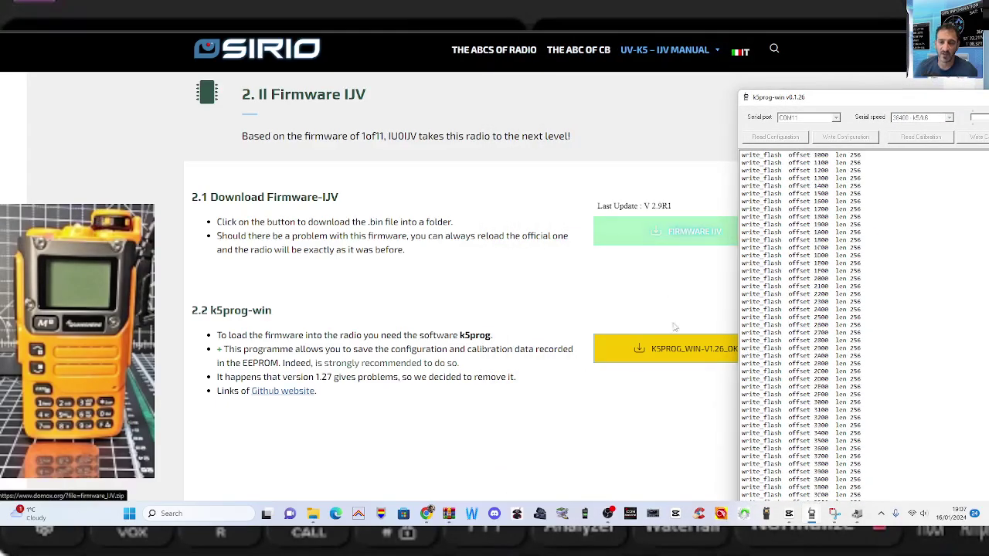
pyautogui.click(661, 234)
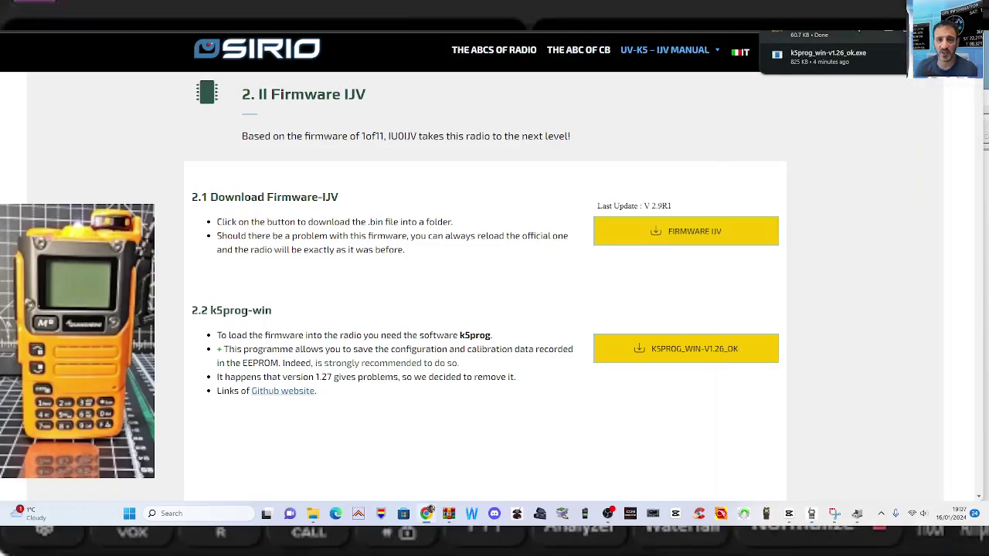
pyautogui.click(845, 31)
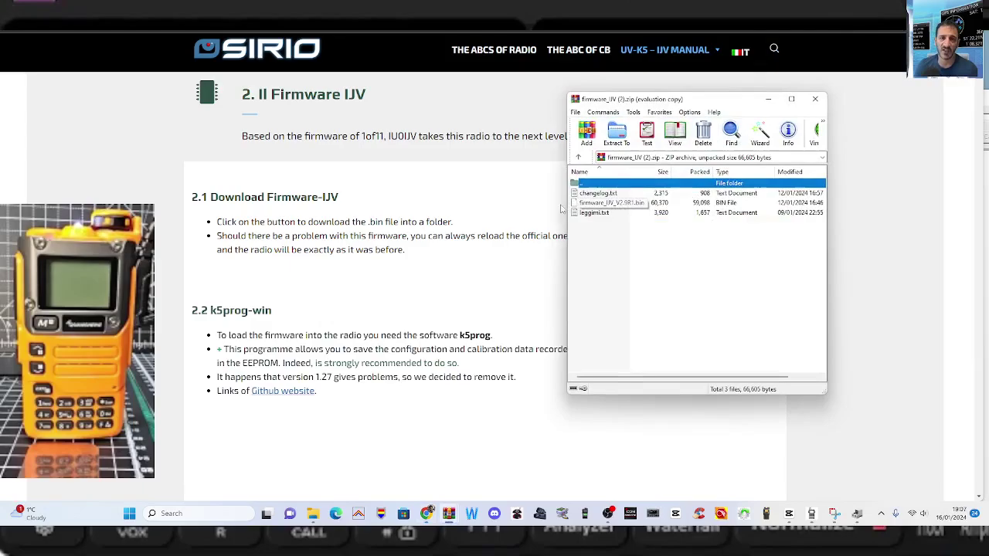
pyautogui.doubleClick(595, 203)
pyautogui.click(778, 205)
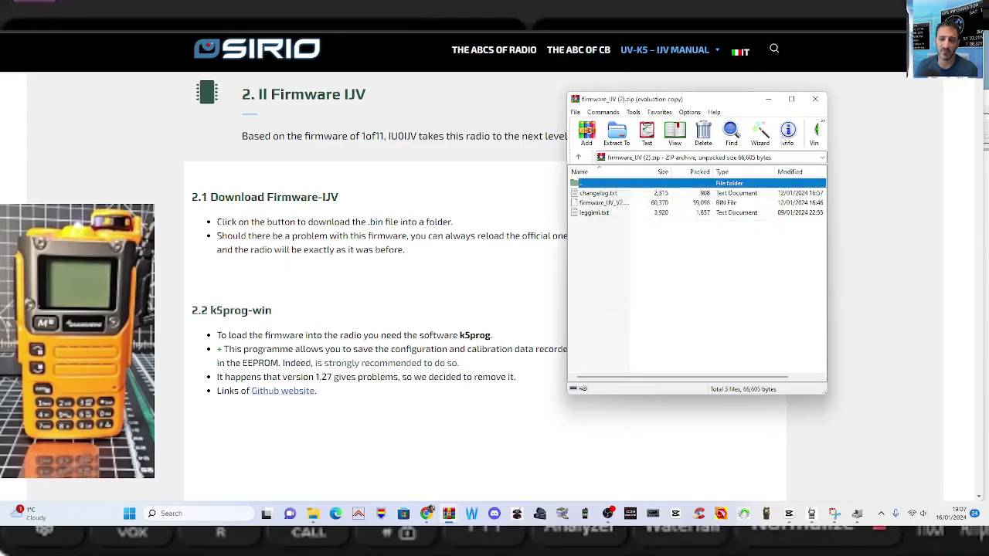
# Step: Minimise the firmware archive, switch to k5prog-win and monitor its firmware write log until the flash is complete
pyautogui.click(769, 101)
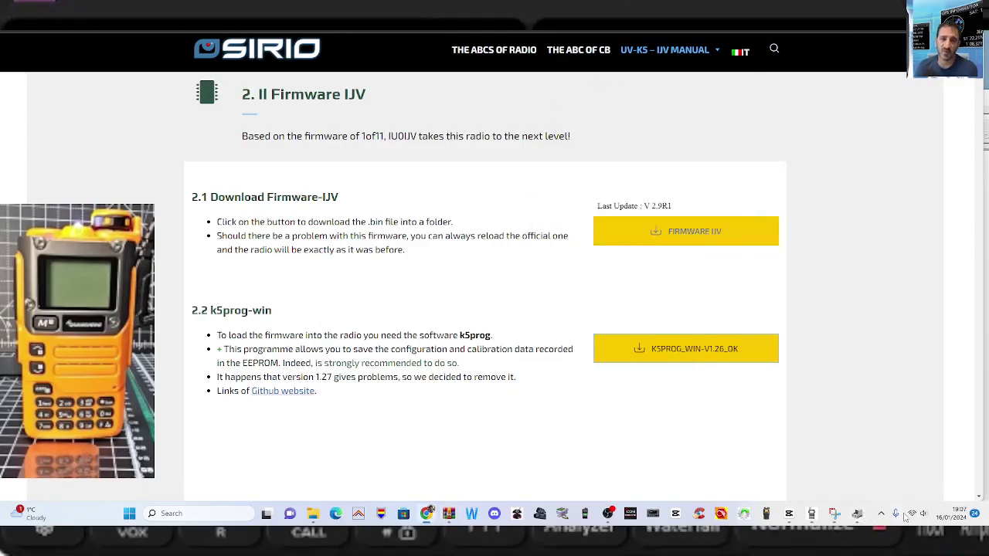
pyautogui.click(813, 516)
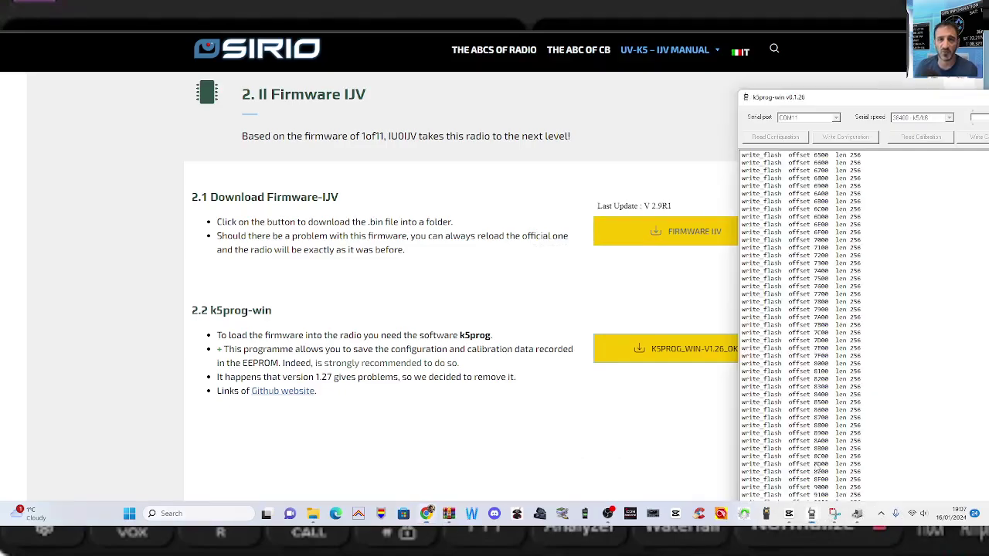
pyautogui.moveTo(917, 107); pyautogui.dragTo(766, 60)
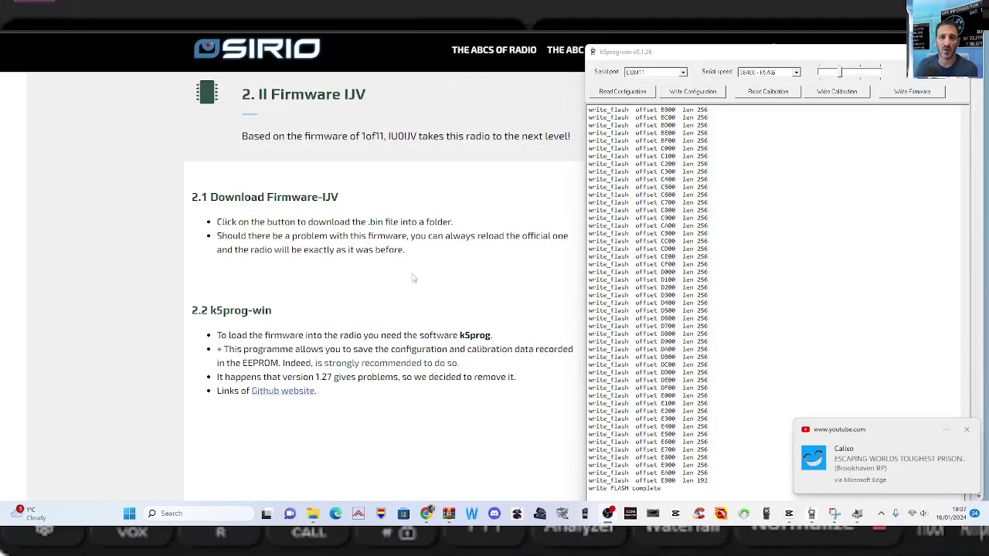
pyautogui.click(966, 429)
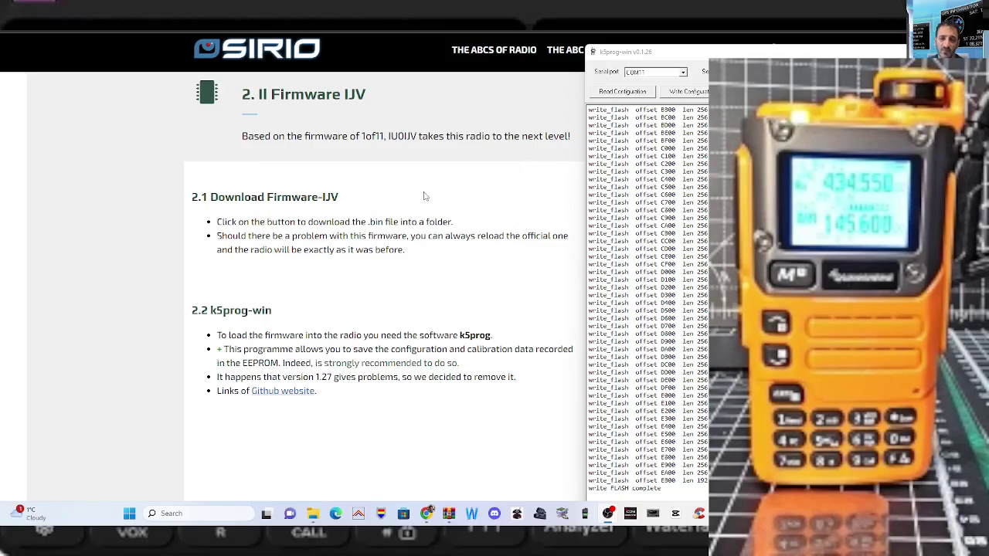
# Step: Open the Github website link in the manual's k5prog-win section in a new tab
pyautogui.scroll(-5, 478, 221)
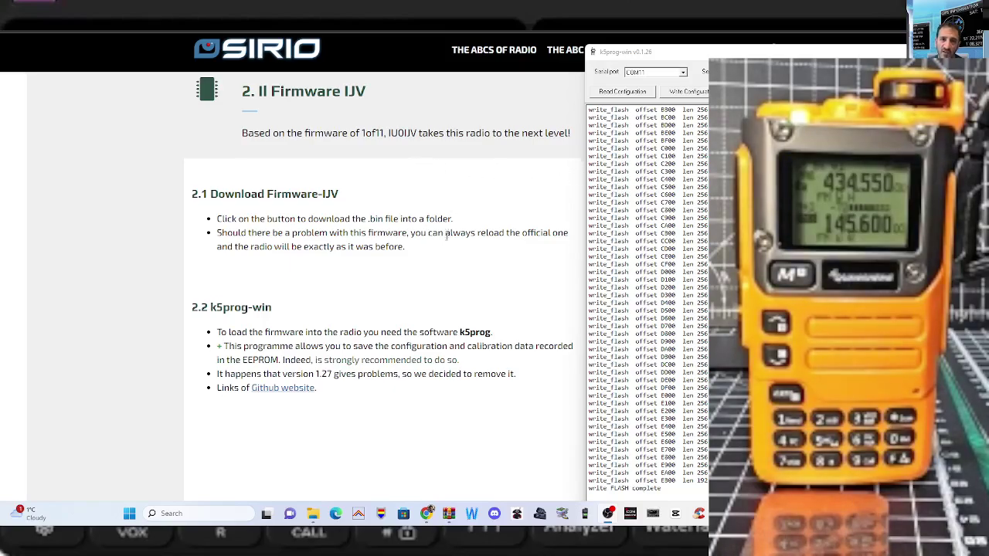
pyautogui.scroll(1, 478, 220)
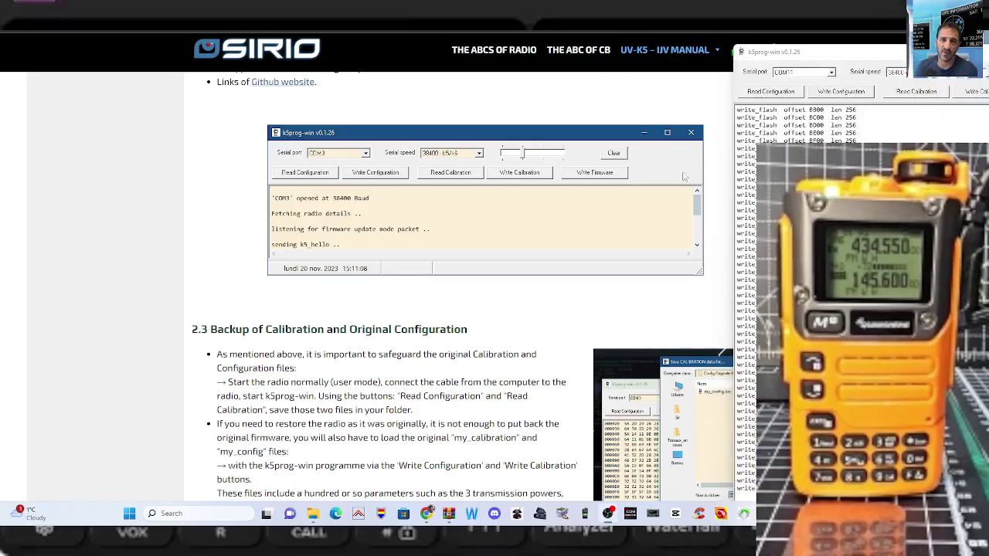
pyautogui.scroll(2, 458, 195)
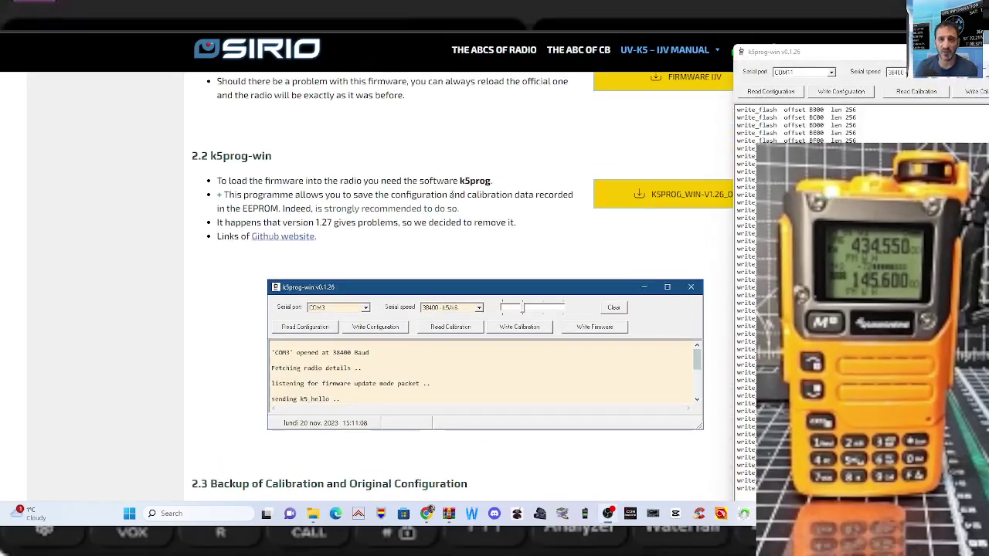
pyautogui.scroll(-2, 451, 197)
pyautogui.scroll(1, 452, 197)
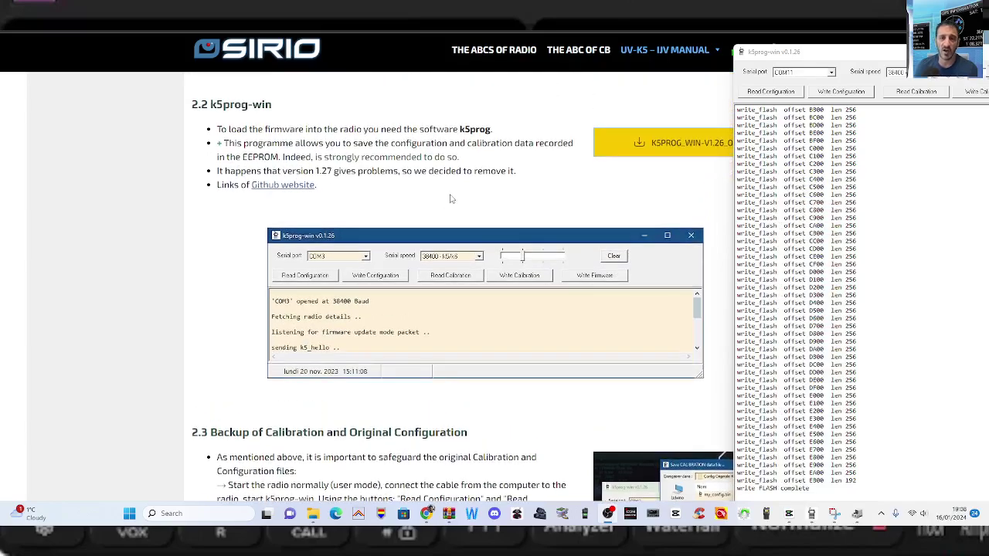
pyautogui.rightClick(278, 186)
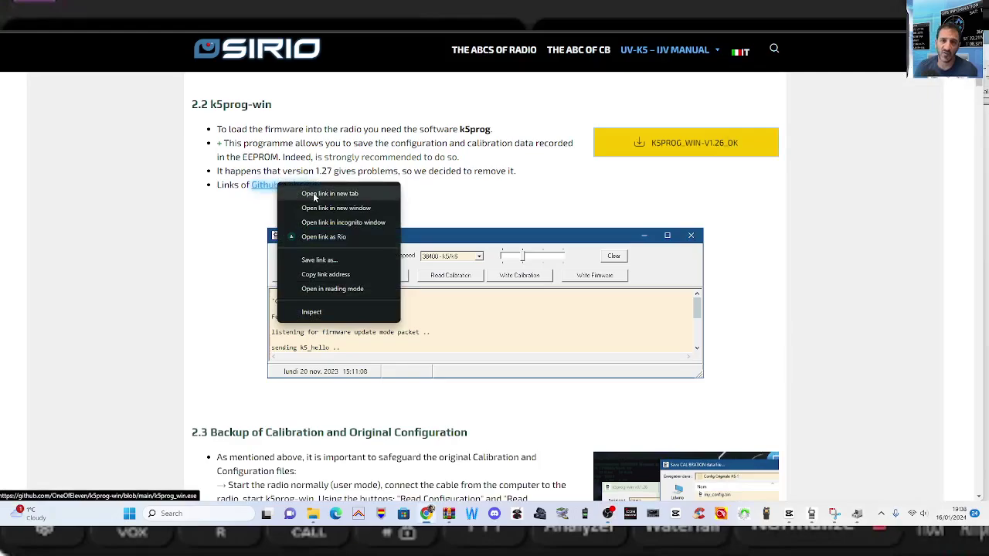
pyautogui.click(311, 193)
# Step: Review the manual's official Quansheng firmware links, IJV firmware download and section 2.3 on backing up calibration and configuration
pyautogui.scroll(2, 368, 218)
pyautogui.scroll(1, 367, 218)
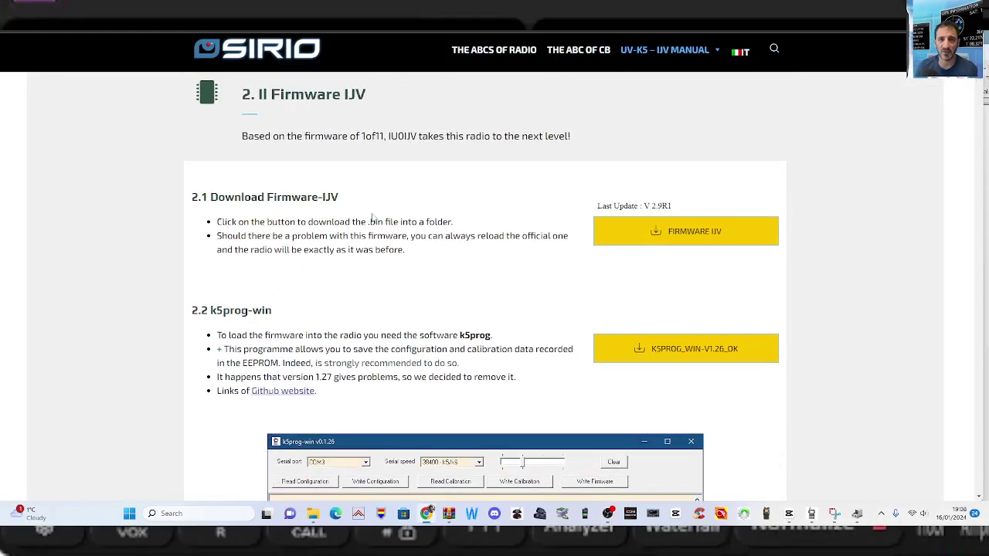
pyautogui.scroll(-2, 372, 215)
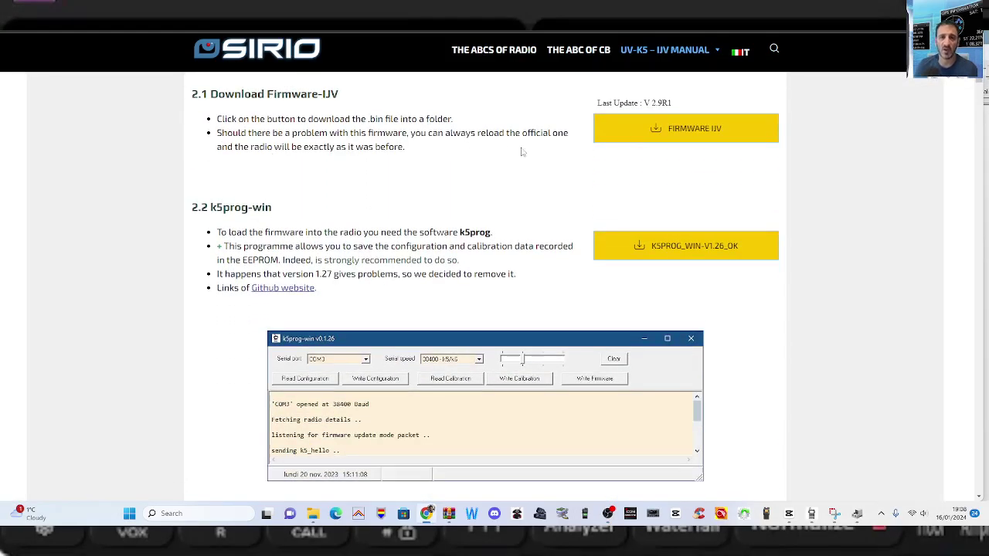
pyautogui.scroll(5, 518, 143)
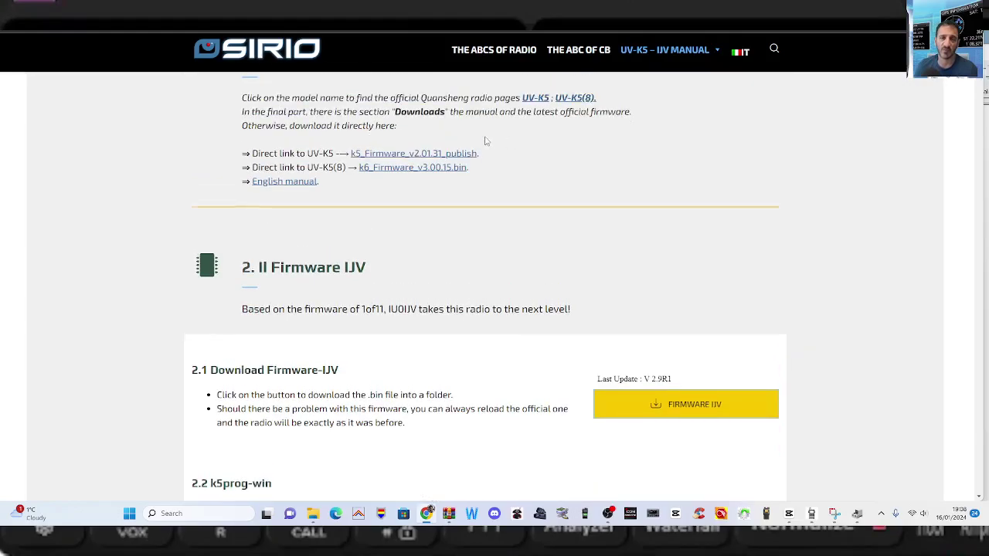
pyautogui.scroll(2, 486, 141)
pyautogui.scroll(-1, 333, 199)
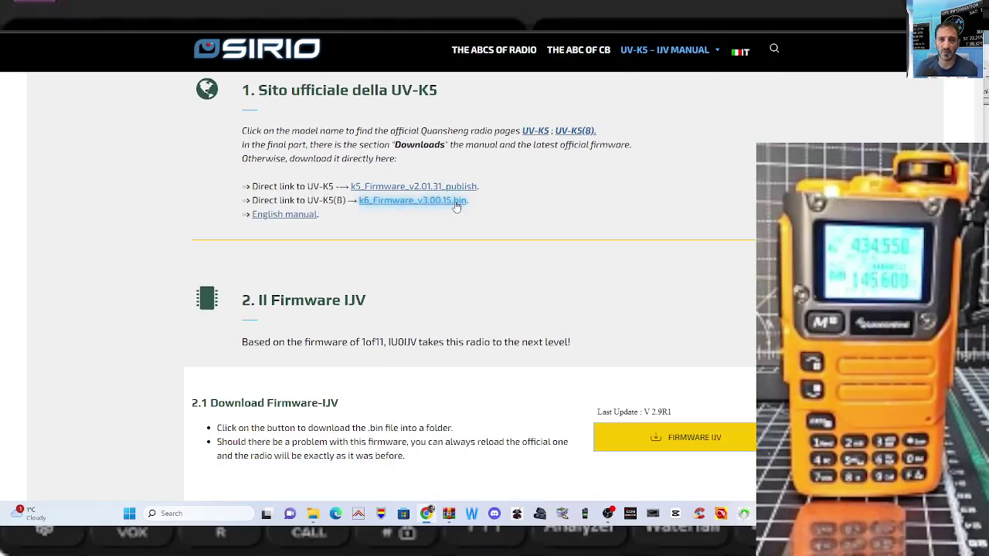
pyautogui.scroll(4, 554, 158)
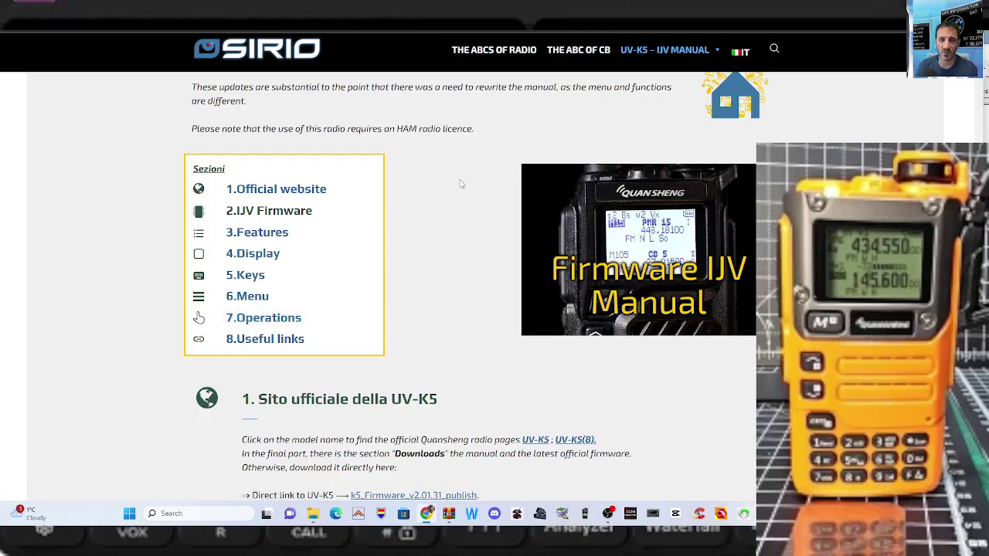
pyautogui.scroll(-6, 460, 183)
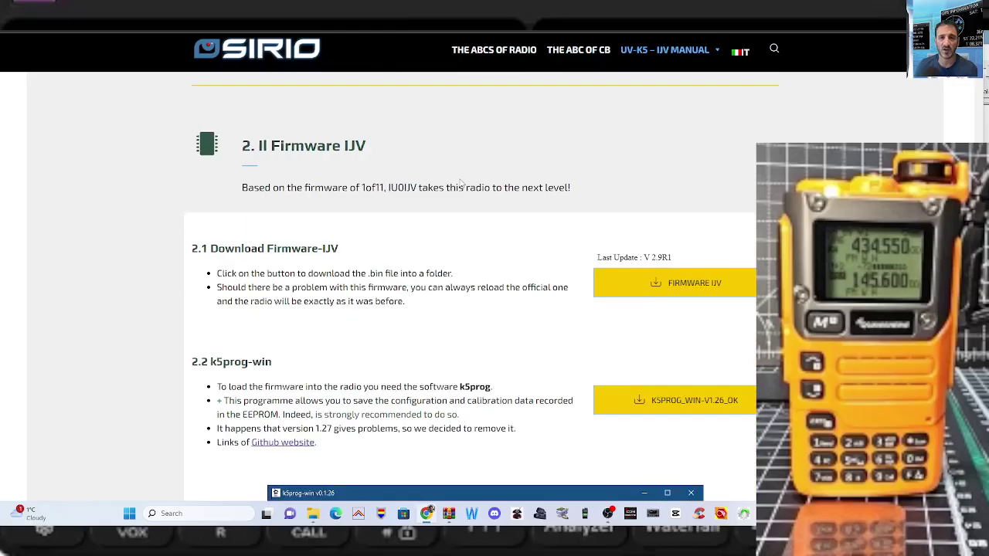
pyautogui.scroll(-7, 460, 183)
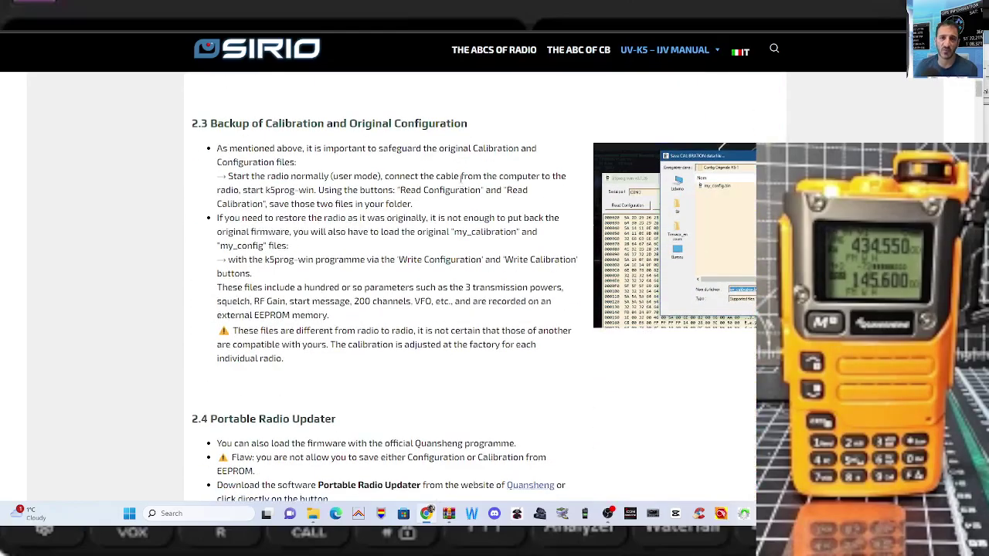
pyautogui.scroll(-2, 461, 178)
pyautogui.scroll(2, 461, 178)
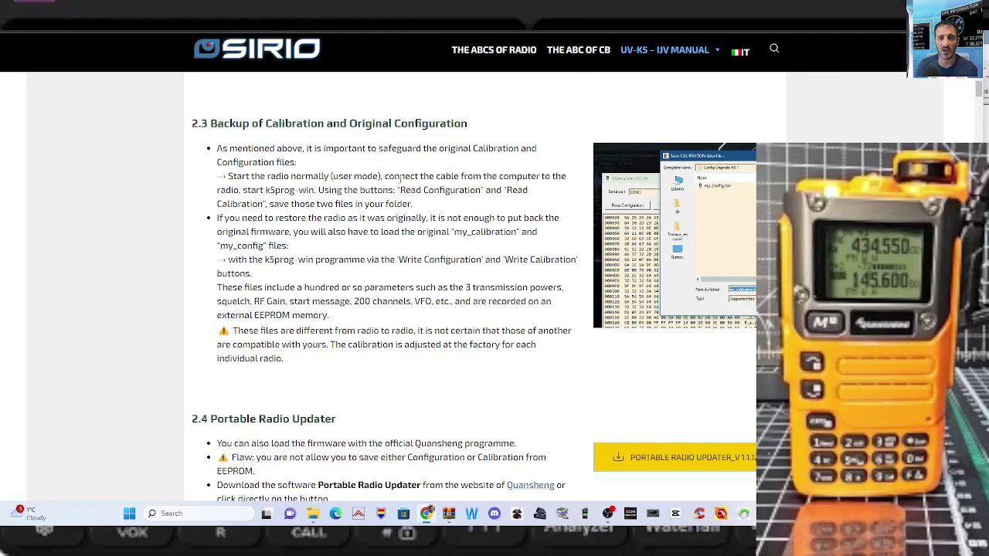
# Step: Download Portable Radio Updater V 1.1.12 from section 2.4 and run its installer despite the SmartScreen block
pyautogui.scroll(-5, 402, 184)
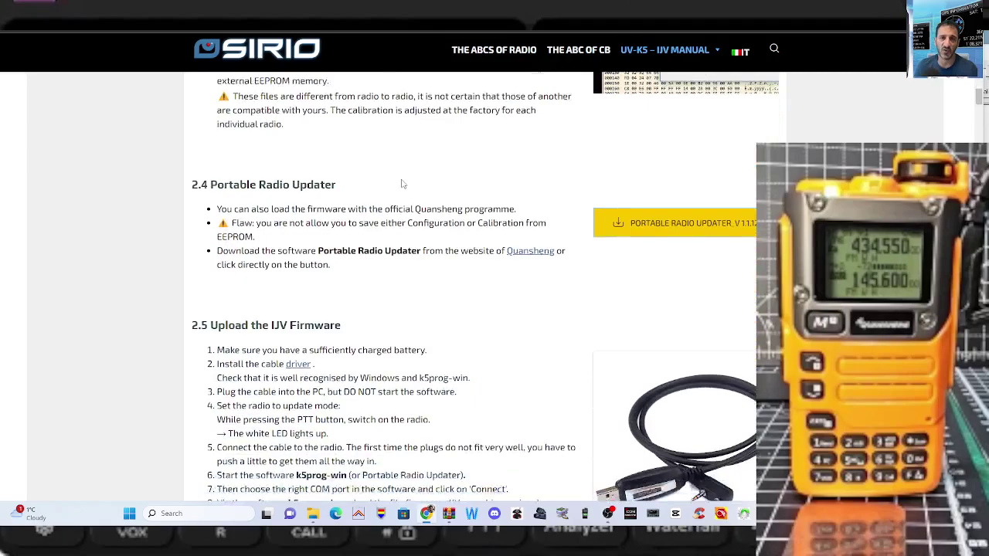
pyautogui.scroll(1, 402, 184)
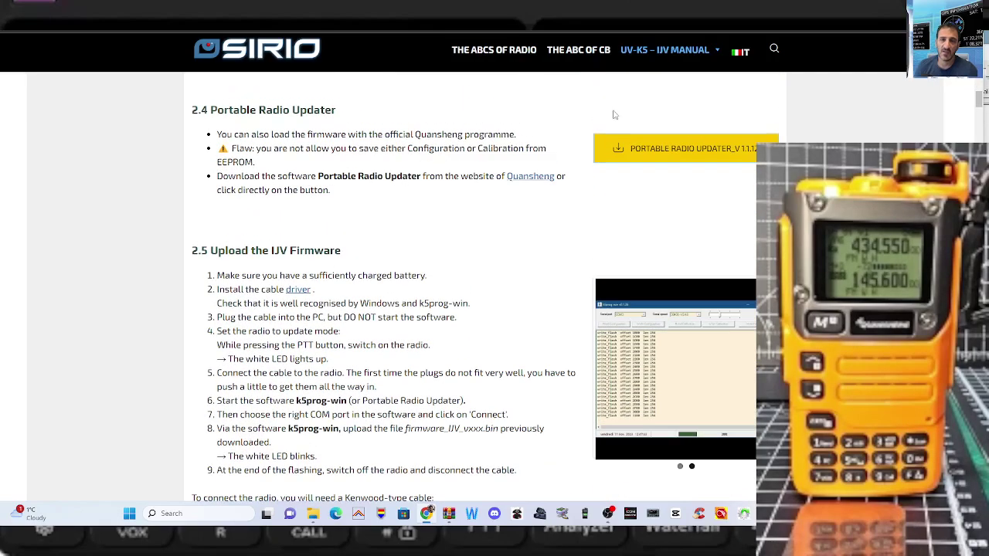
pyautogui.click(682, 150)
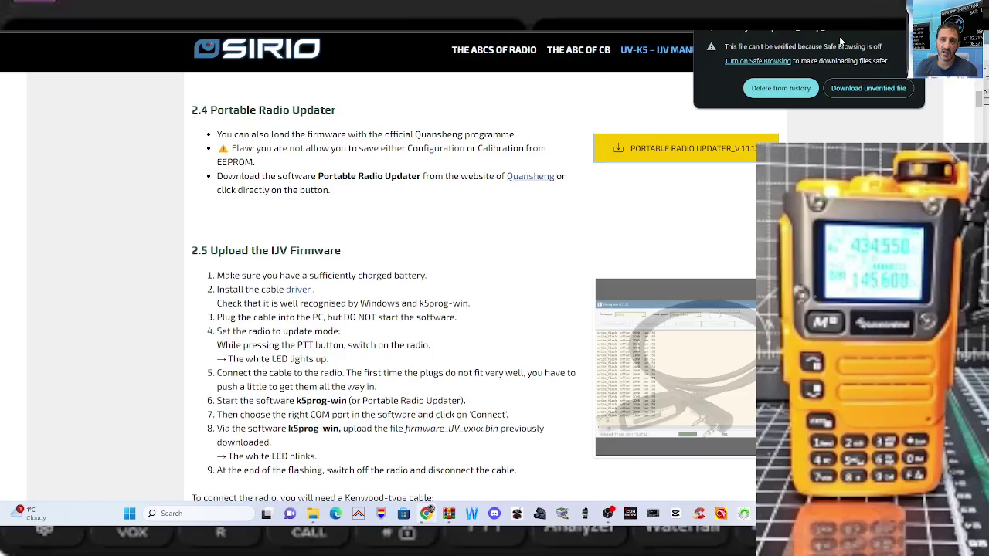
pyautogui.click(834, 88)
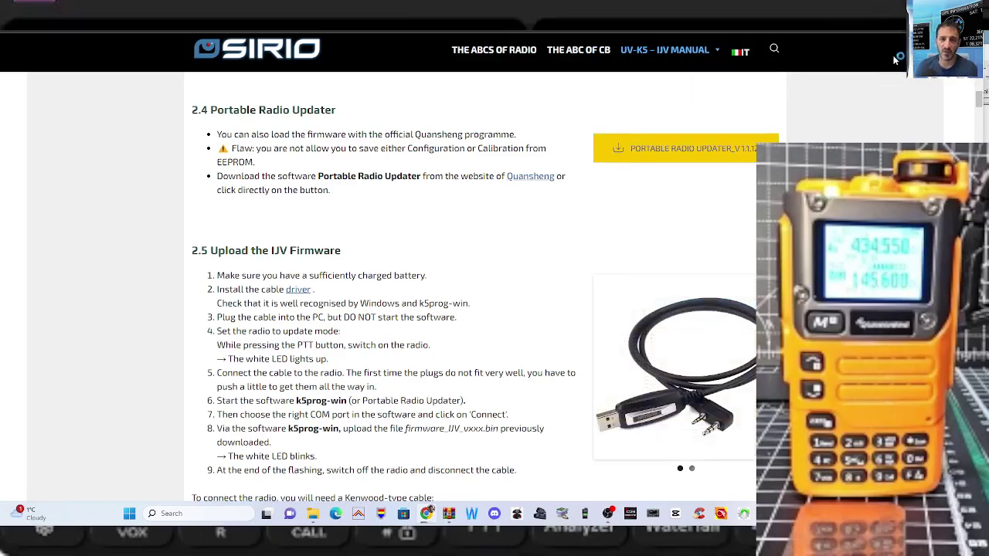
pyautogui.click(897, 58)
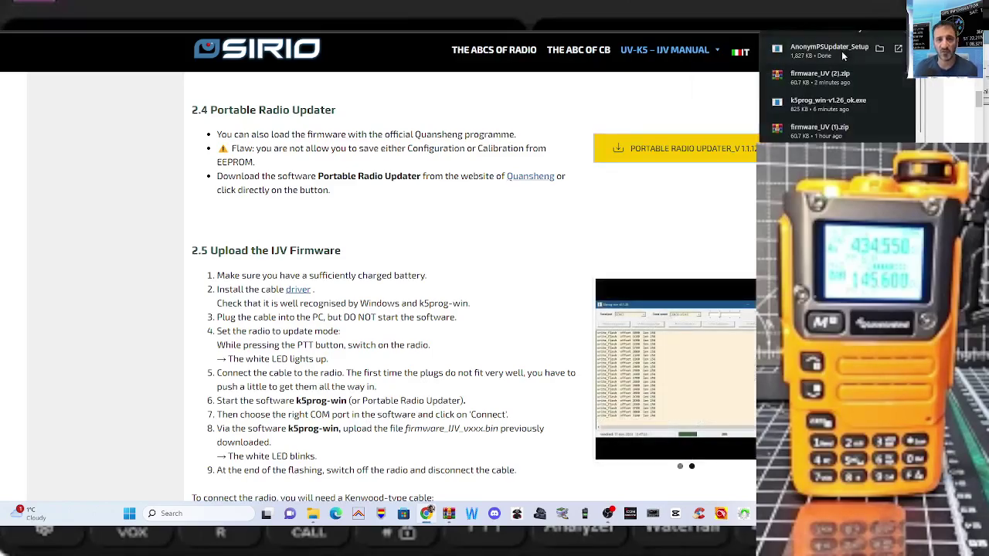
pyautogui.click(842, 51)
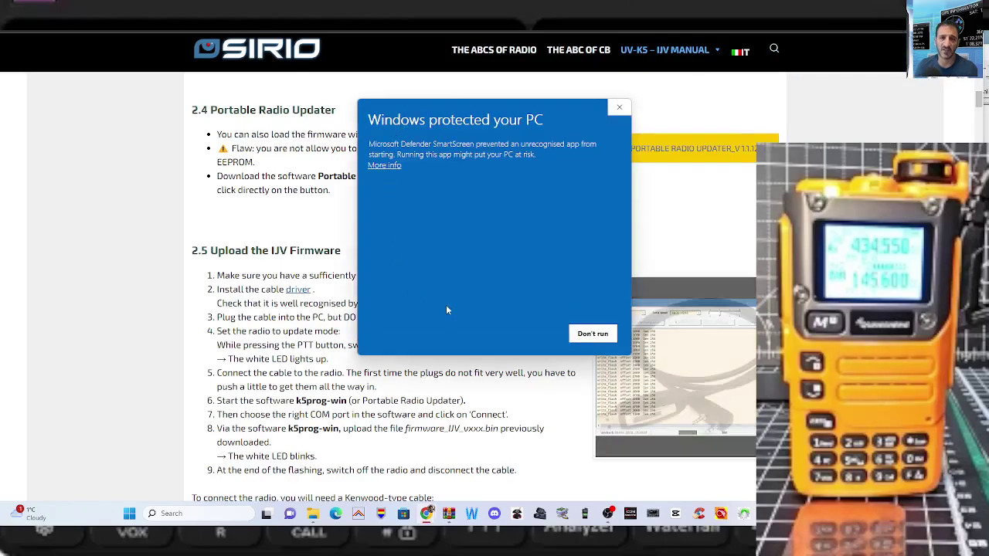
pyautogui.click(384, 165)
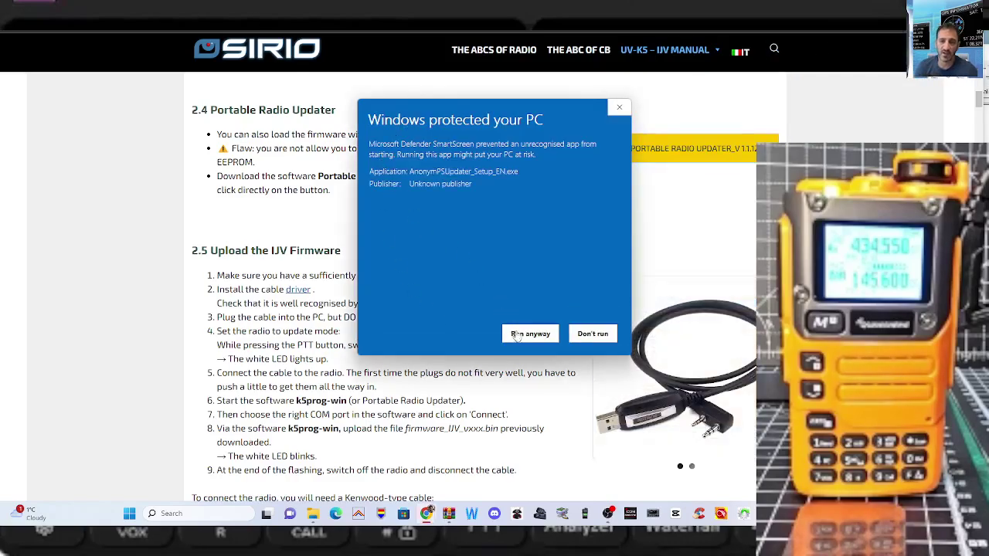
pyautogui.click(516, 335)
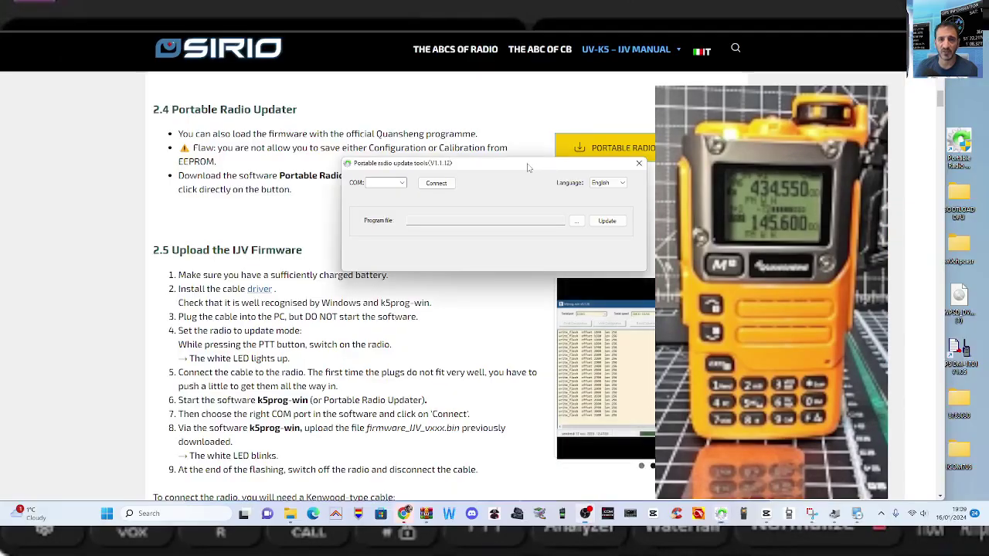
# Step: Examine the COM port list and program file selection in Portable radio update tools, and close the tool
pyautogui.moveTo(528, 167); pyautogui.dragTo(398, 174)
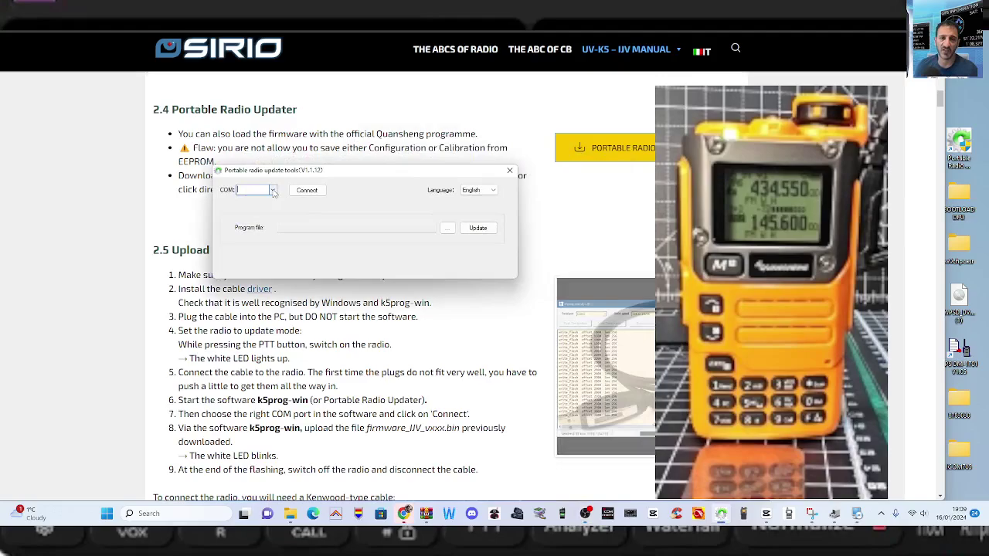
pyautogui.click(273, 190)
pyautogui.click(273, 190)
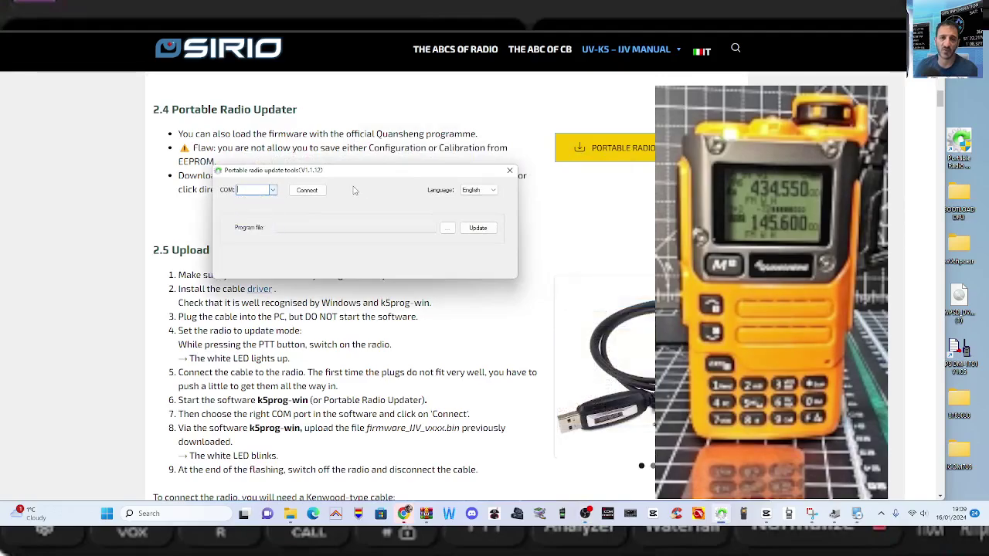
pyautogui.click(448, 228)
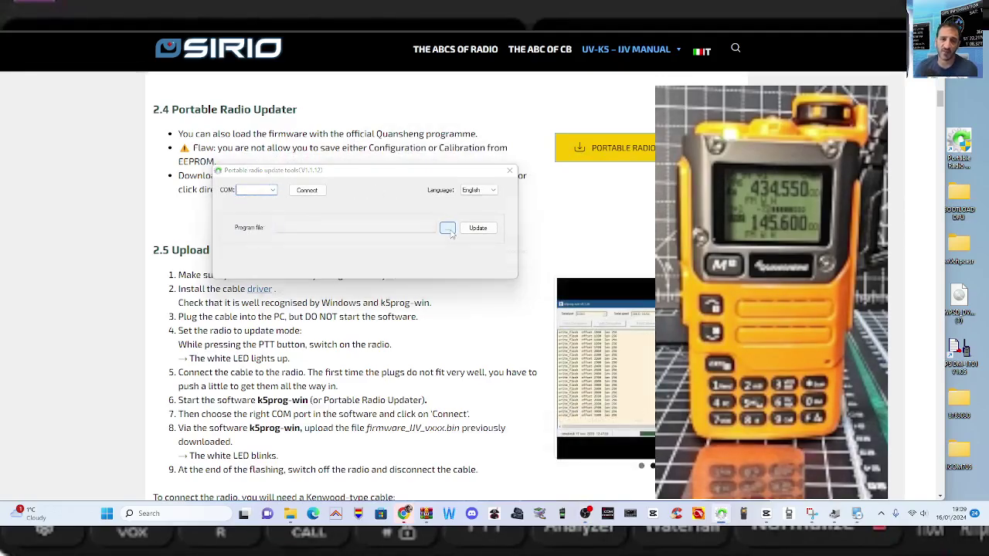
pyautogui.press('Escape')
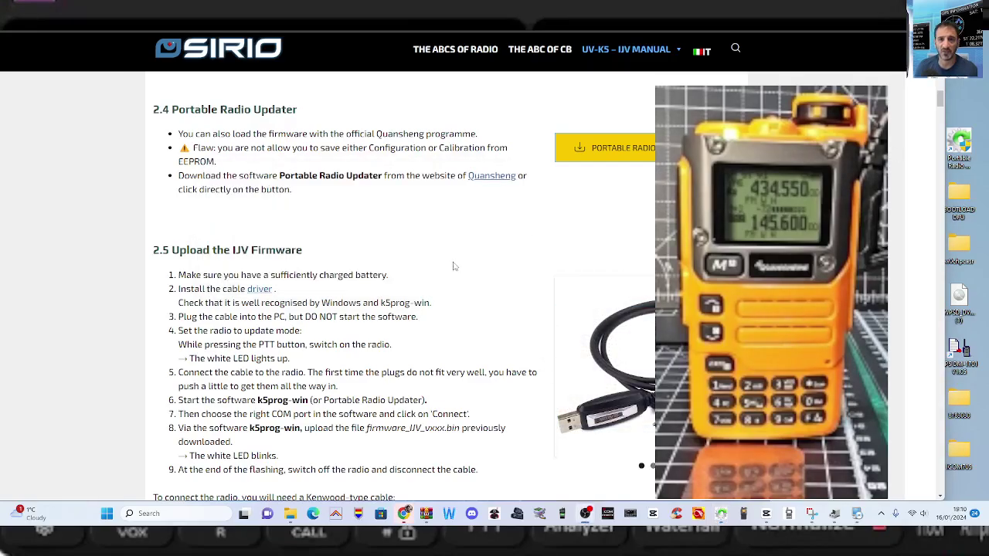
# Step: Open the cable driver link from section 2.5 in a new tab, then view the CH341SER.INF driver setup and close it
pyautogui.scroll(-1, 456, 263)
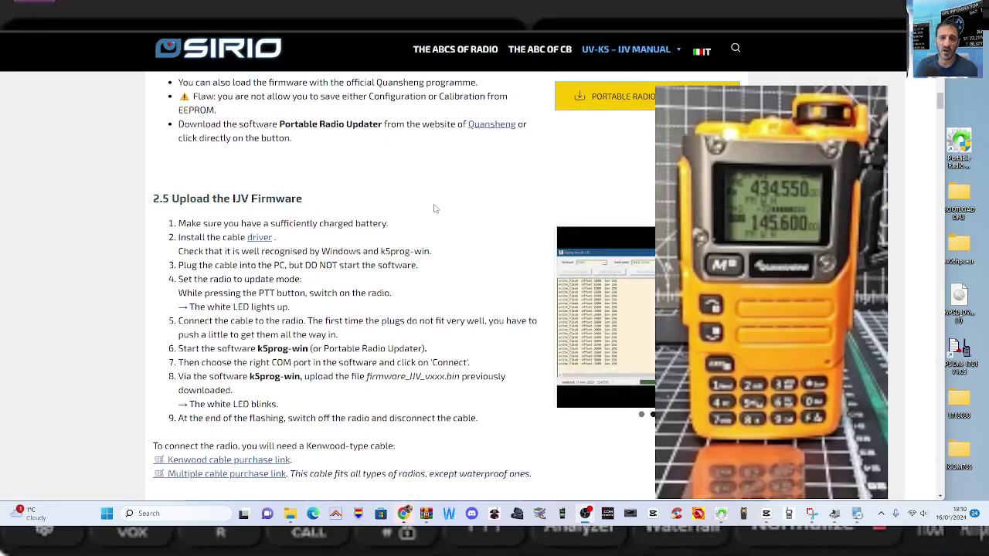
pyautogui.rightClick(258, 238)
pyautogui.click(284, 248)
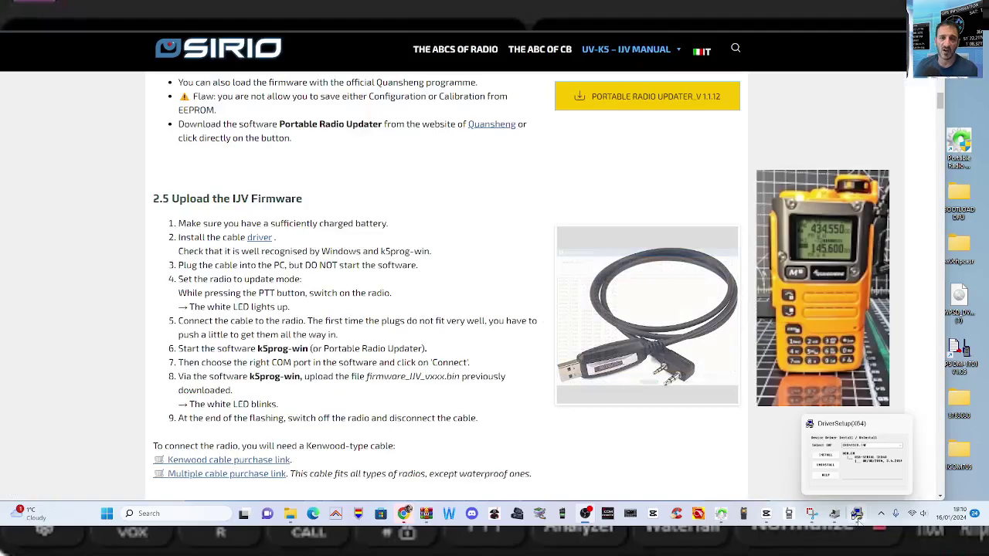
pyautogui.click(856, 514)
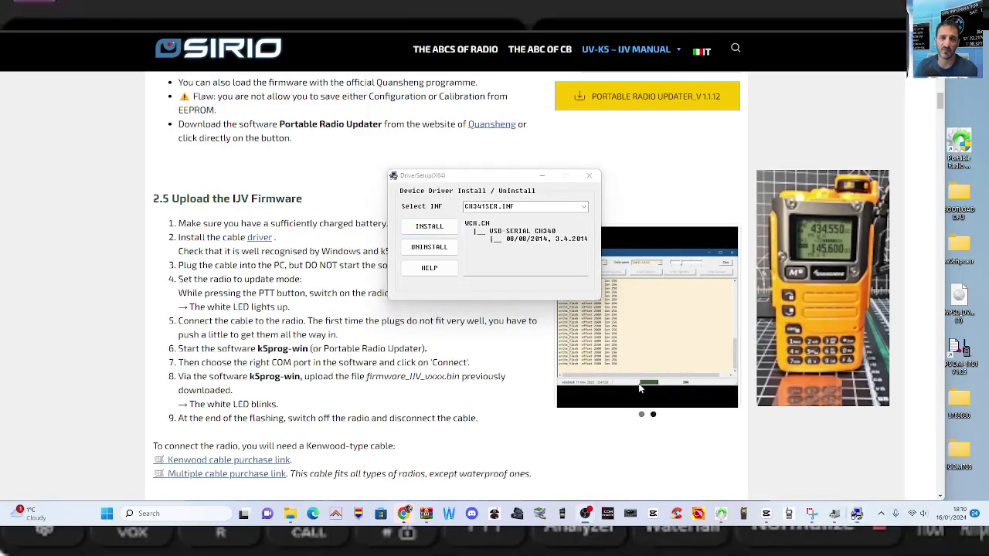
pyautogui.click(590, 176)
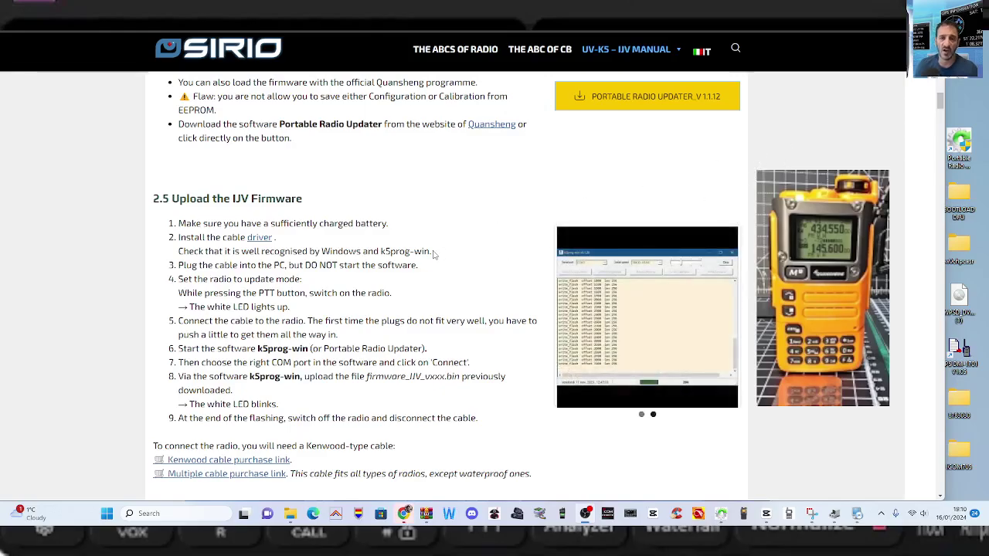
# Step: Read the manual's cable purchase notes and section 2.6 on adjusting the radio after the update
pyautogui.scroll(-1, 445, 260)
pyautogui.scroll(-2, 445, 260)
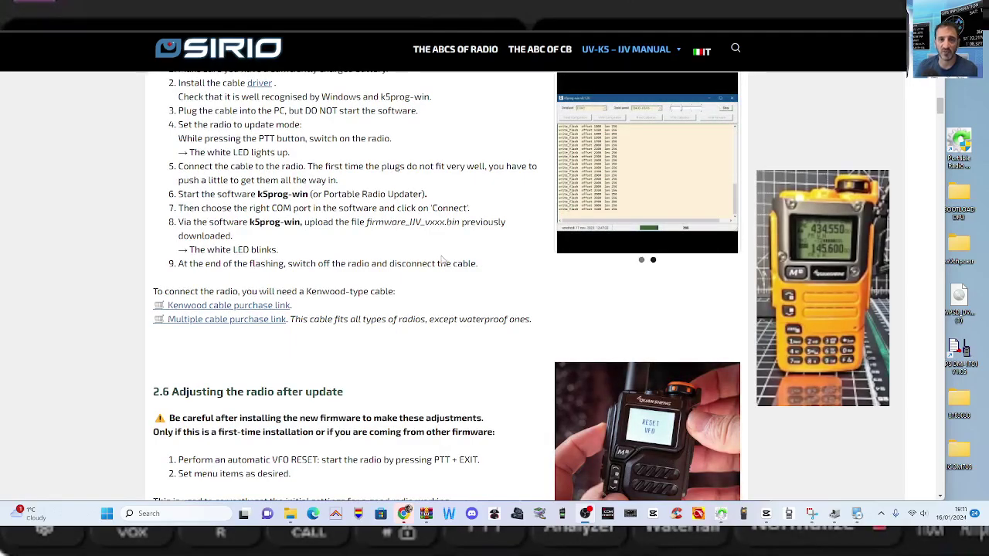
pyautogui.scroll(-3, 371, 257)
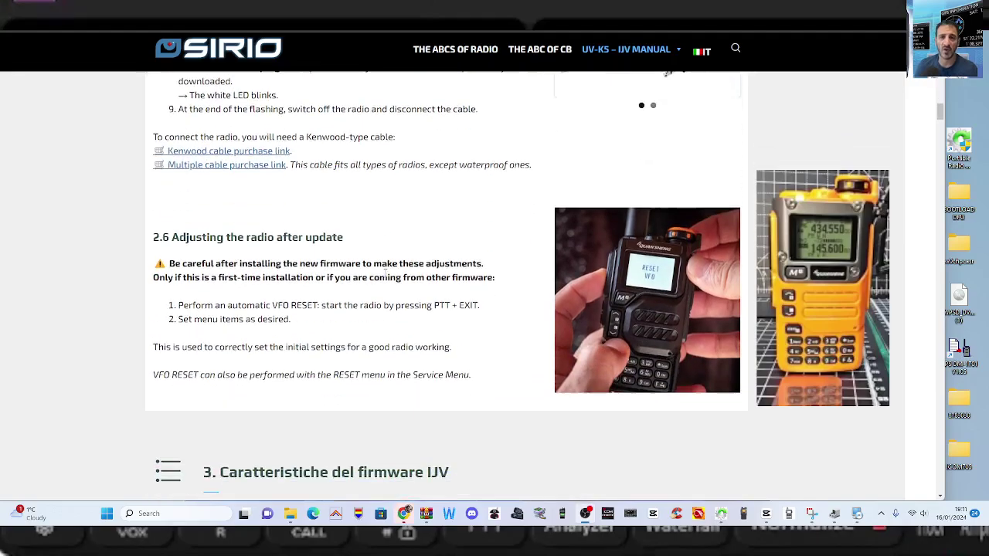
# Step: Go to section 3 on the IJV firmware's features and enlarge the page so the WHAT'S HERE list is easier to read
pyautogui.scroll(-5, 385, 272)
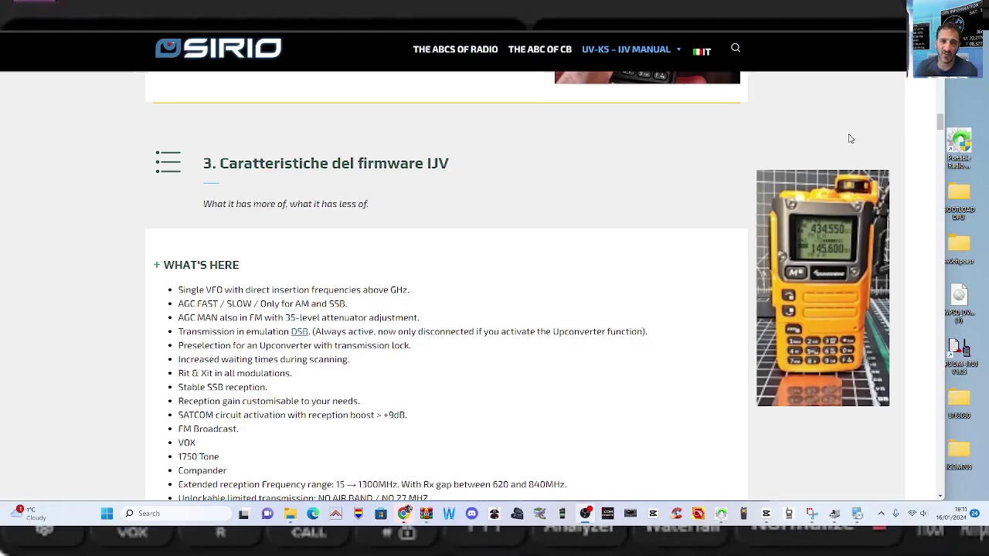
pyautogui.scroll(-2, 328, 278)
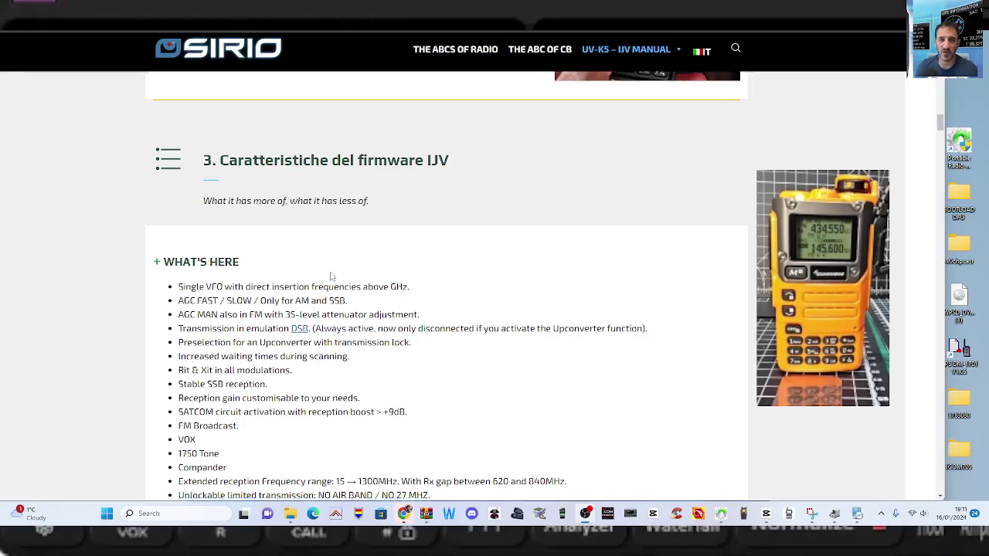
pyautogui.scroll(-1, 476, 280)
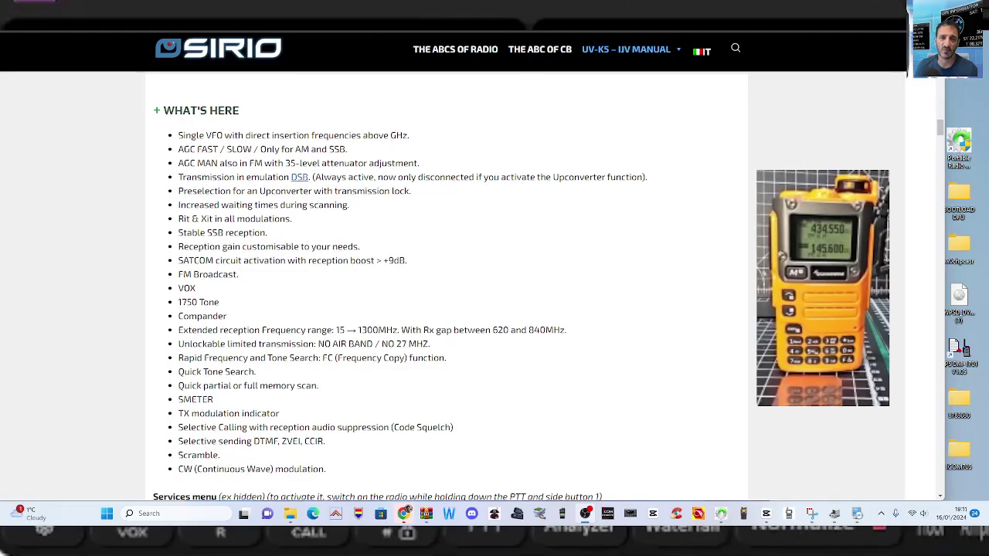
pyautogui.hotkey('alt', 'f')
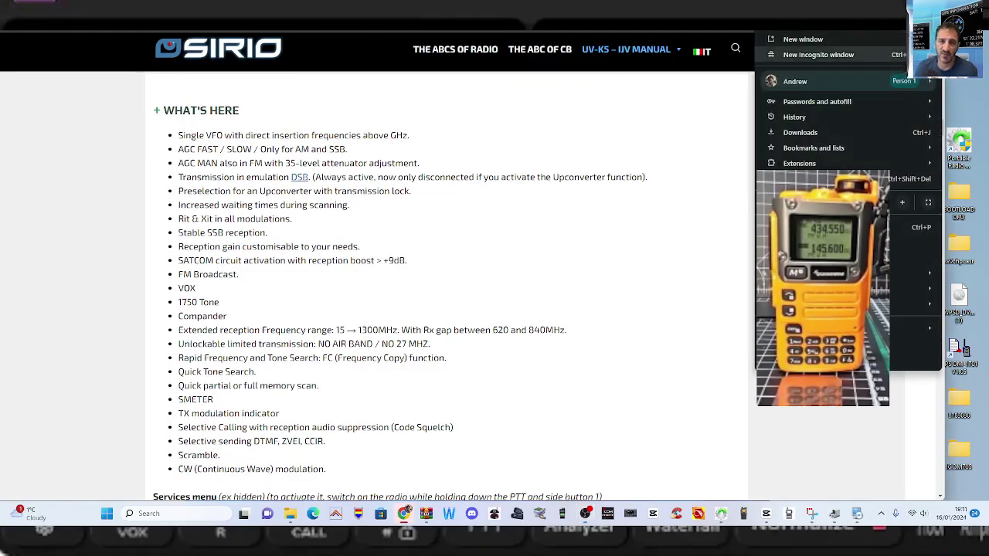
pyautogui.press('Escape')
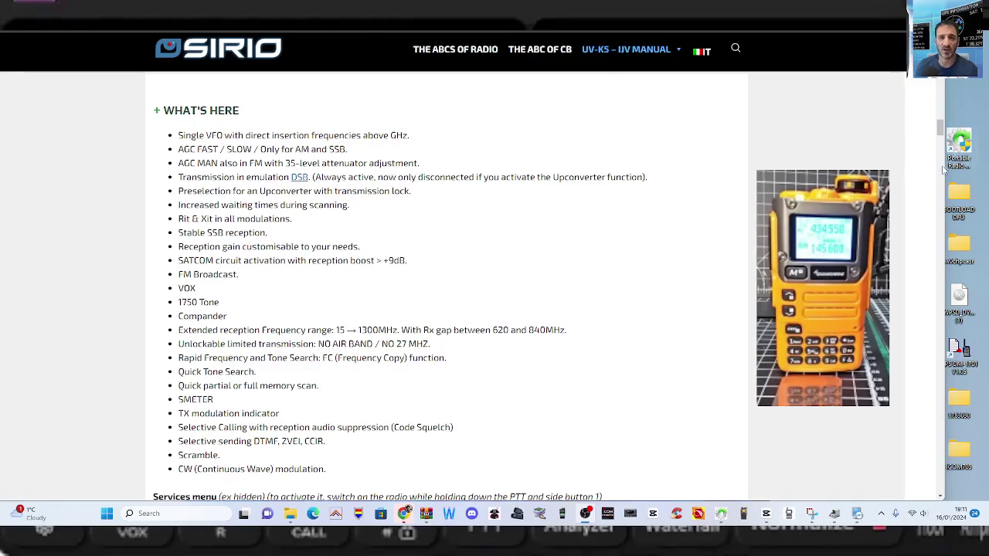
pyautogui.click(929, 17)
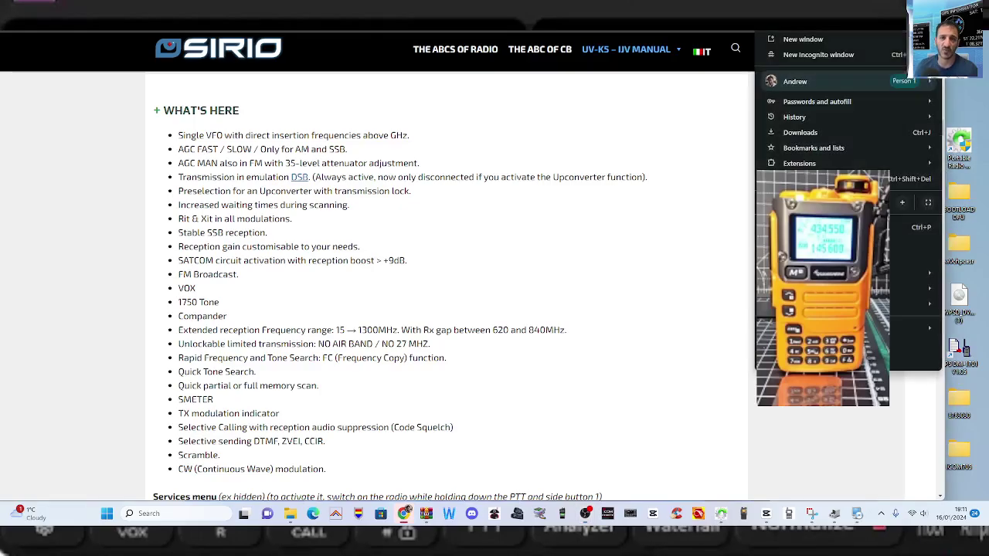
pyautogui.click(901, 180)
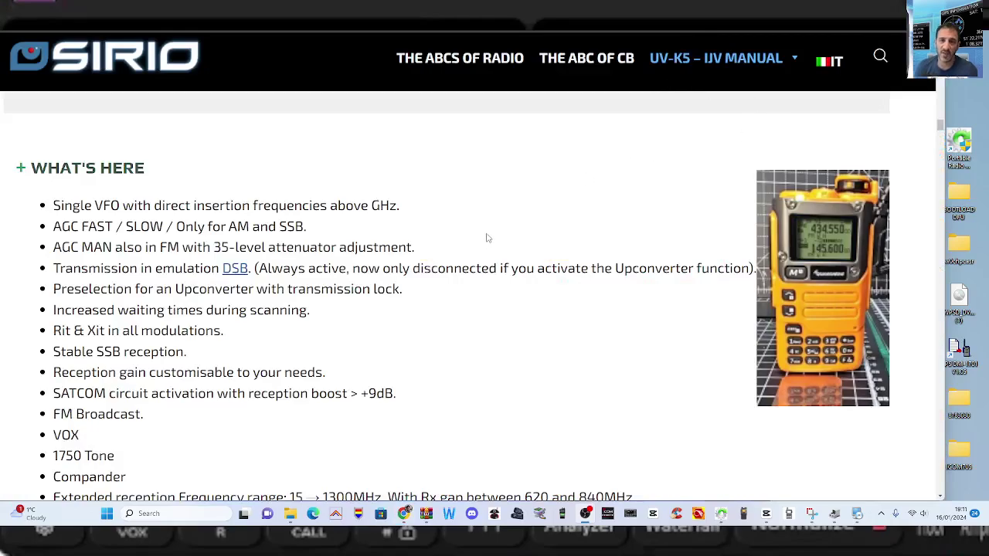
# Step: Read the WHAT'S HERE feature list, from the single VFO and AGC entries through reception range, scanning and tone search
pyautogui.scroll(-1, 487, 238)
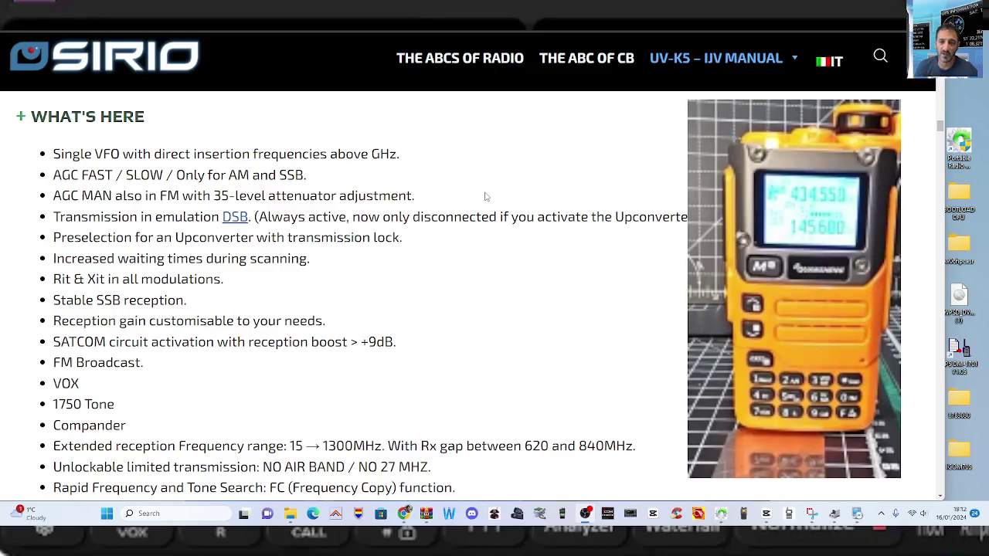
pyautogui.scroll(-2, 485, 195)
pyautogui.scroll(1, 486, 195)
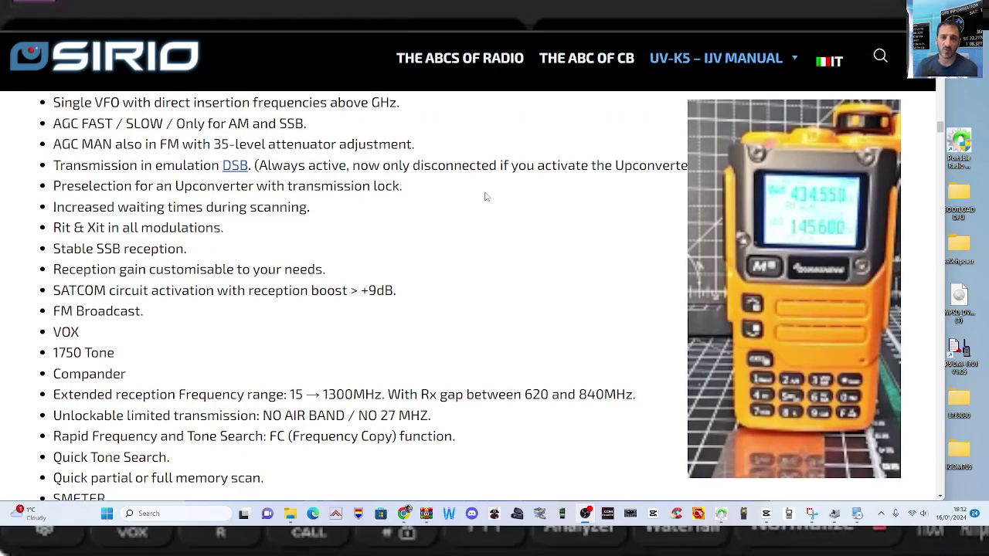
pyautogui.scroll(1, 490, 236)
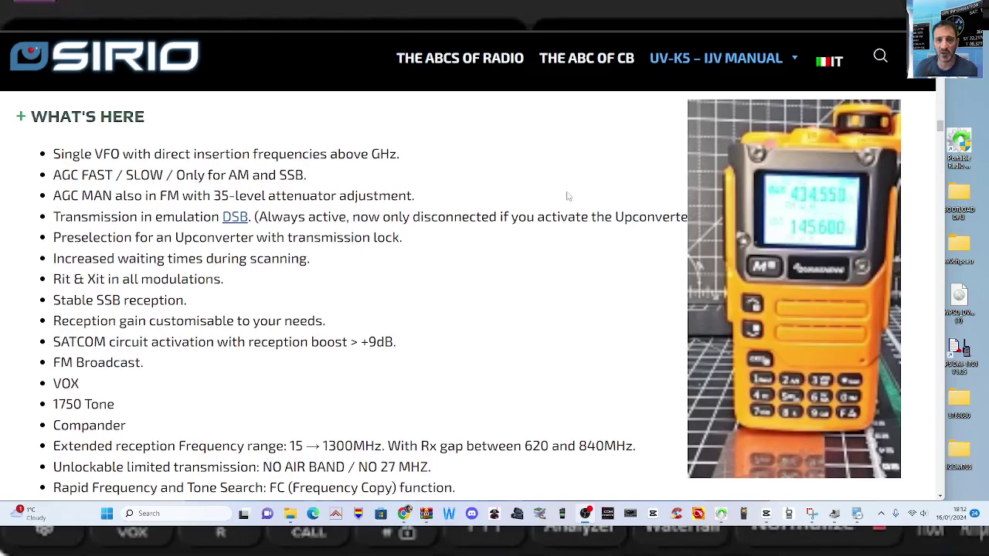
pyautogui.scroll(-1, 540, 220)
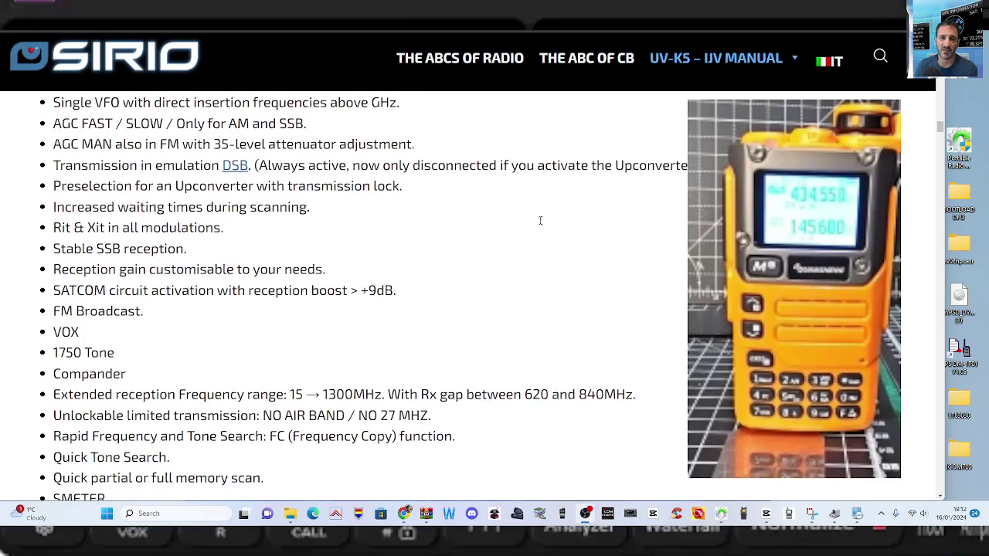
pyautogui.scroll(-1, 507, 232)
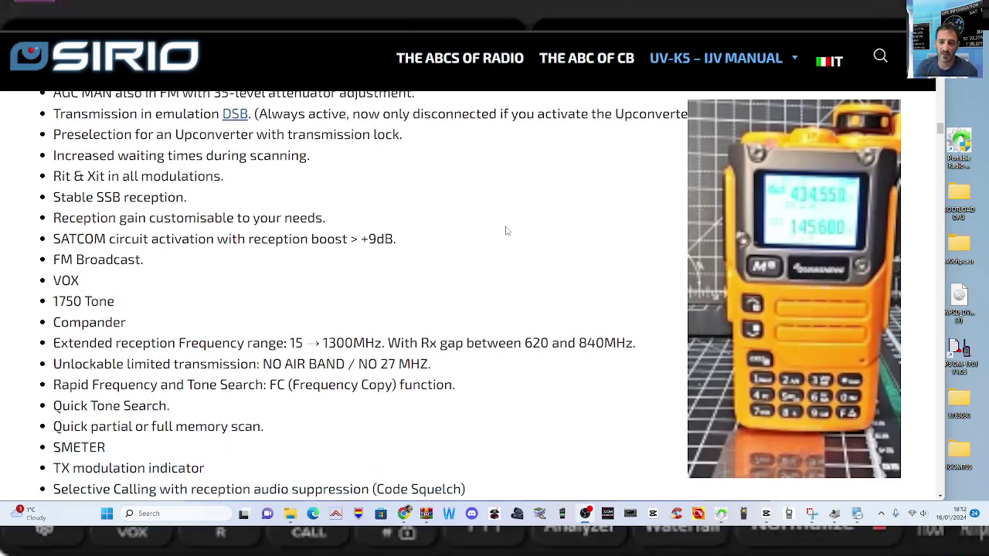
pyautogui.scroll(2, 506, 230)
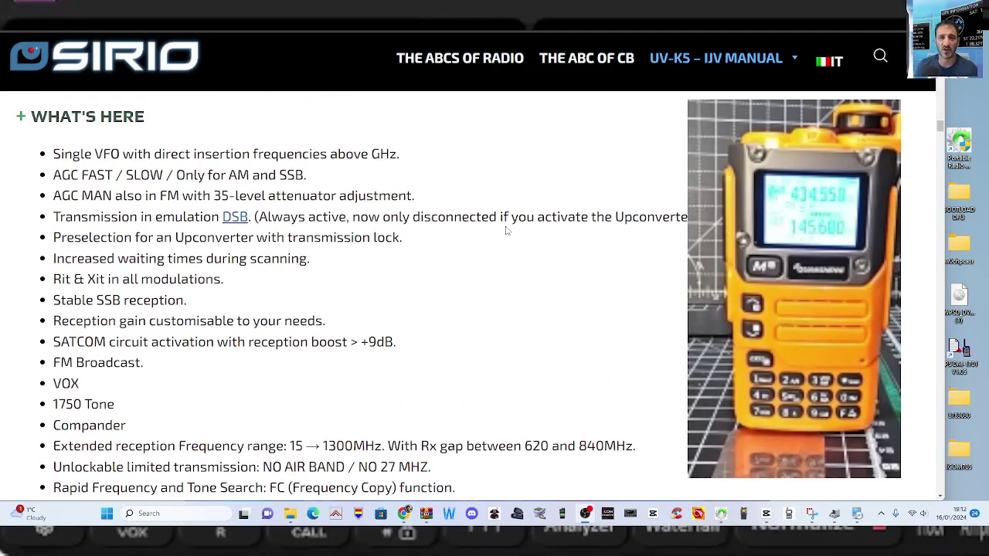
pyautogui.scroll(-1, 506, 231)
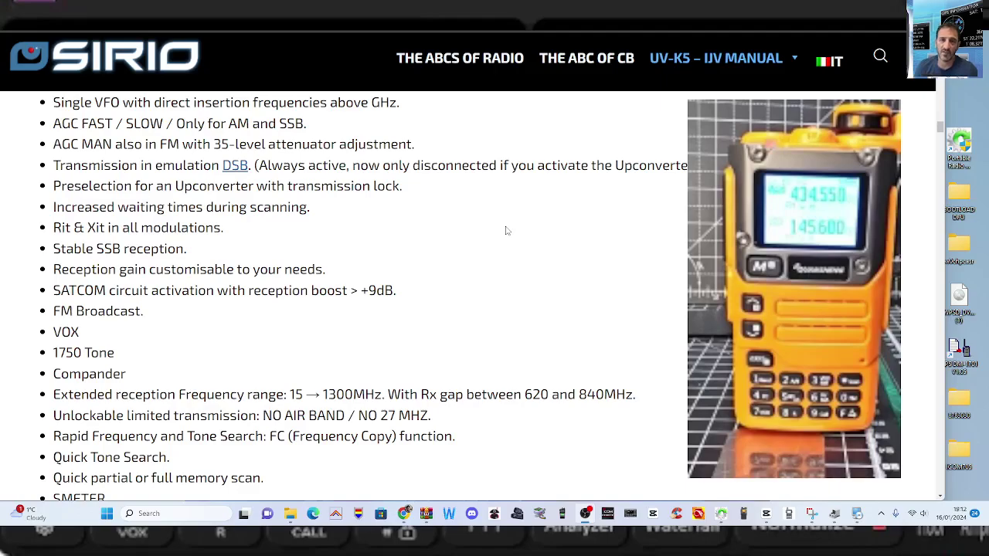
pyautogui.scroll(-1, 506, 230)
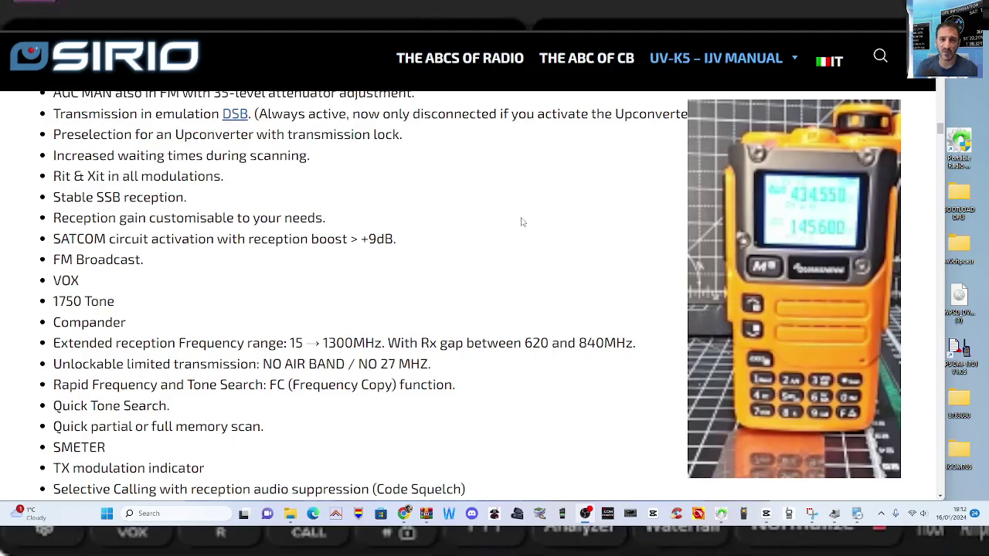
pyautogui.scroll(-1, 522, 222)
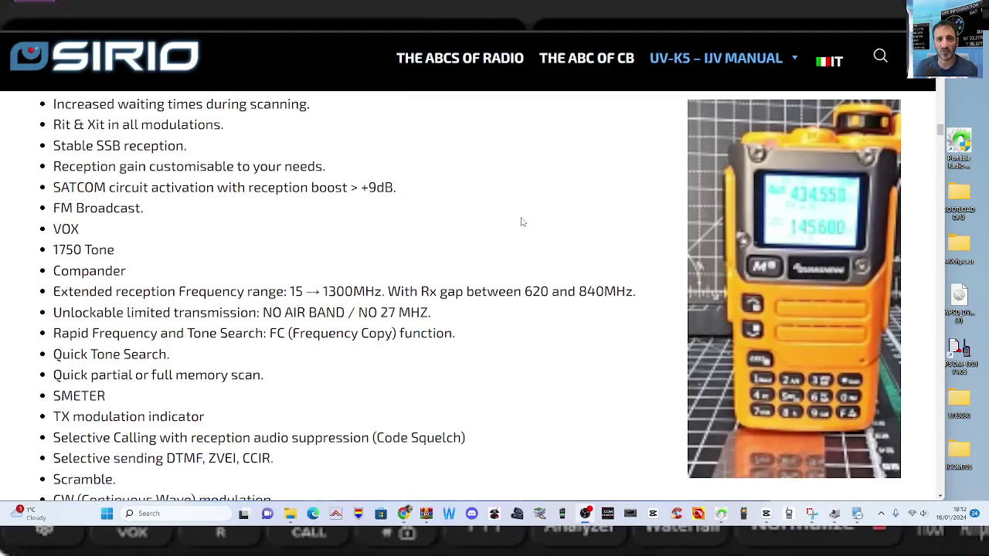
pyautogui.scroll(-1, 522, 221)
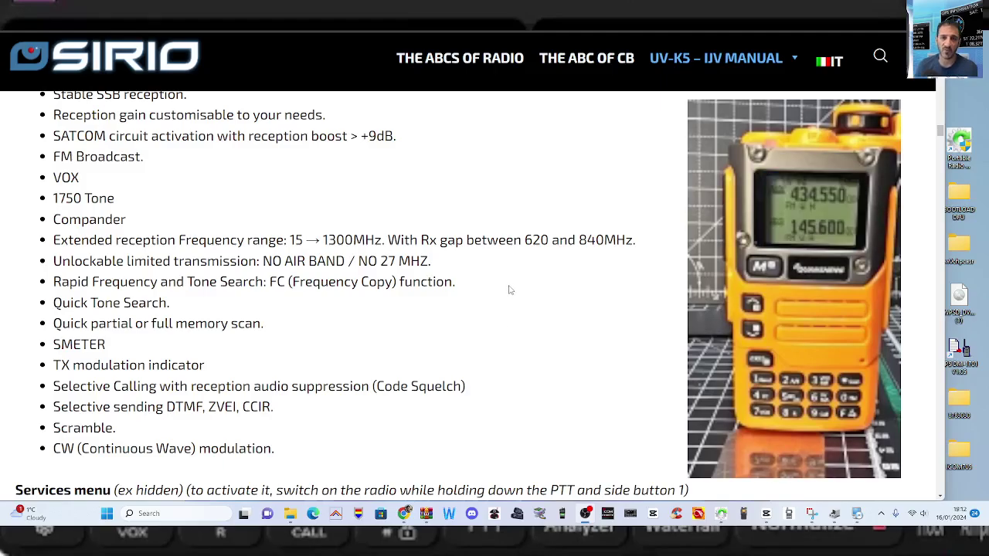
# Step: Review the remaining WHAT'S HERE entries, including limited transmission, selective calling and CW modulation, up to the Services menu
pyautogui.scroll(-2, 508, 288)
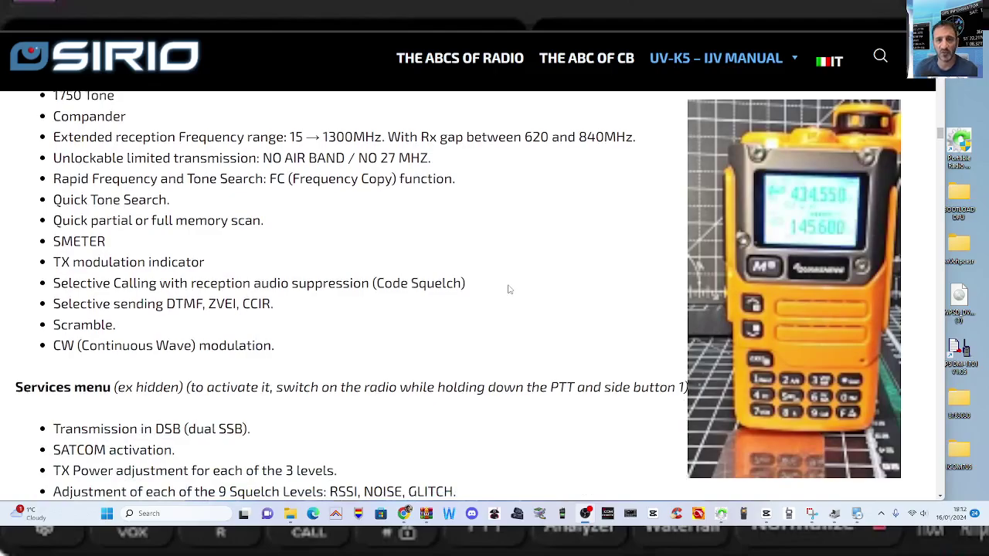
pyautogui.scroll(1, 508, 289)
pyautogui.scroll(1, 509, 289)
pyautogui.scroll(-3, 509, 287)
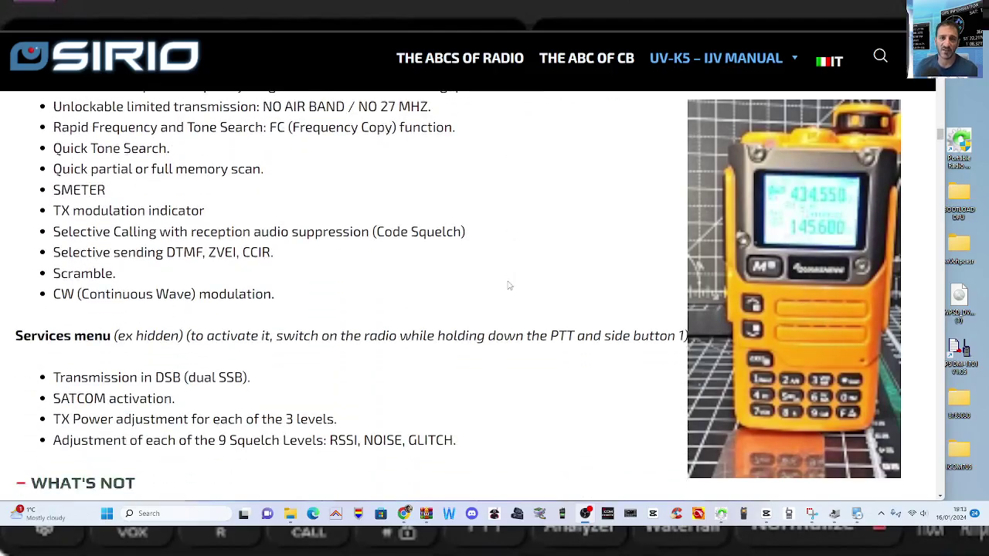
pyautogui.scroll(1, 508, 287)
pyautogui.scroll(-1, 508, 286)
pyautogui.scroll(-1, 509, 286)
pyautogui.scroll(2, 508, 285)
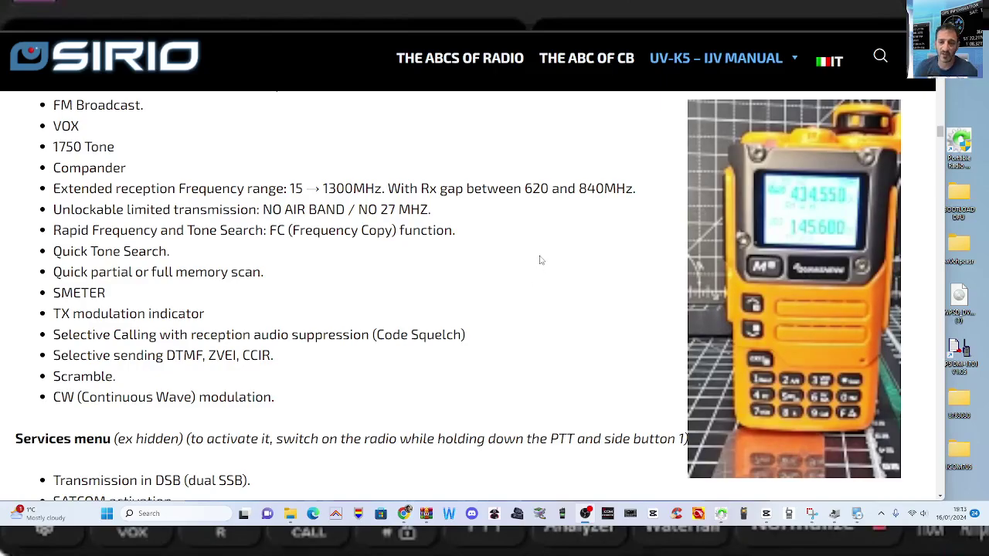
pyautogui.scroll(-1, 540, 257)
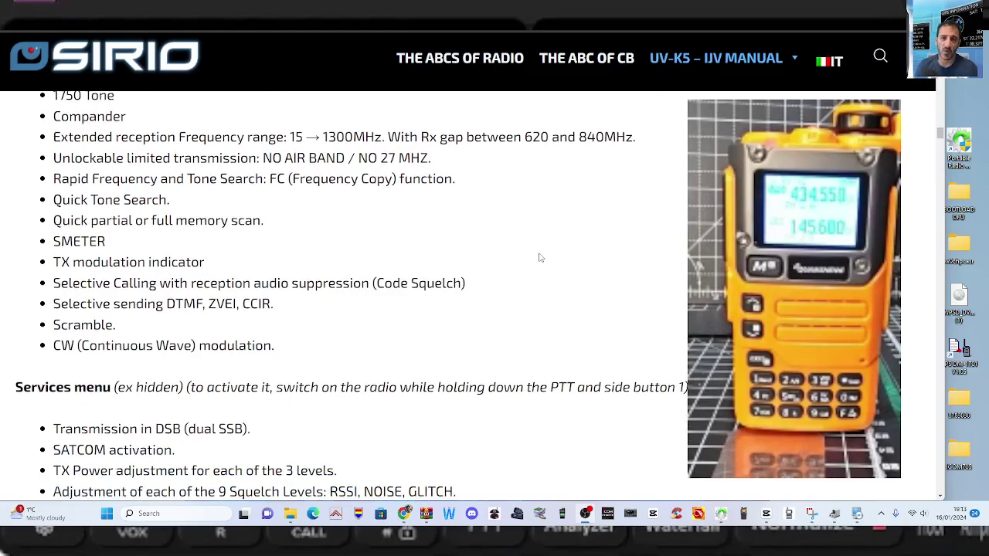
pyautogui.scroll(1, 541, 257)
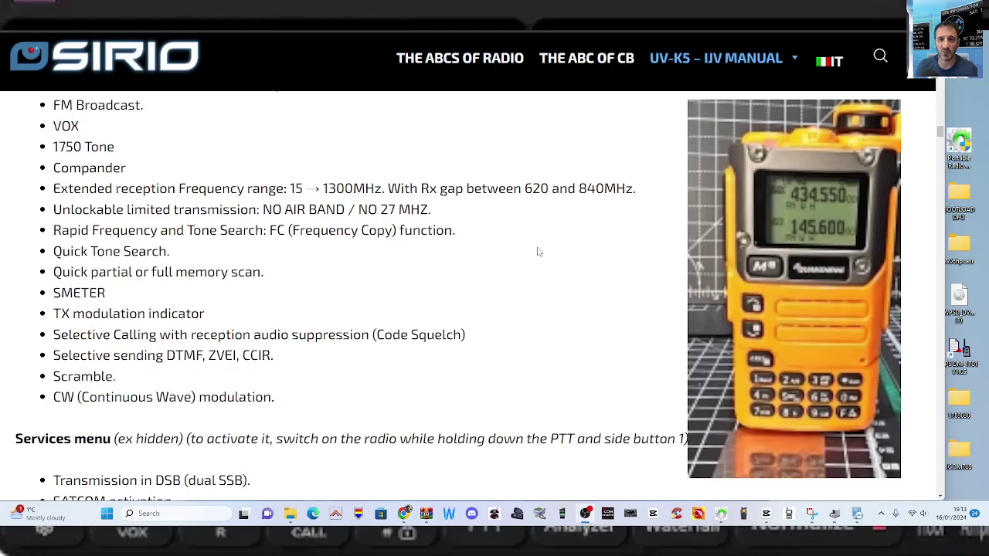
pyautogui.scroll(-1, 539, 252)
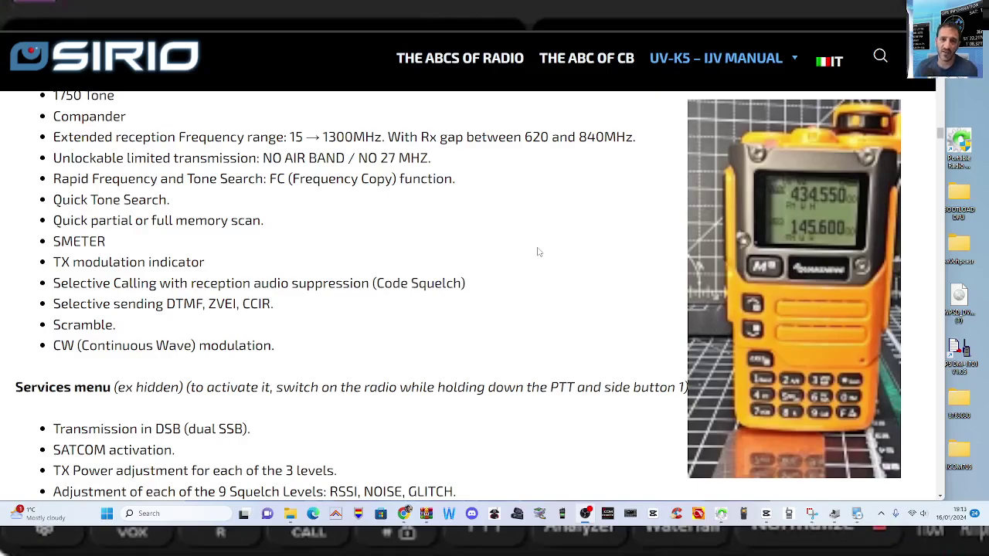
pyautogui.scroll(-1, 539, 251)
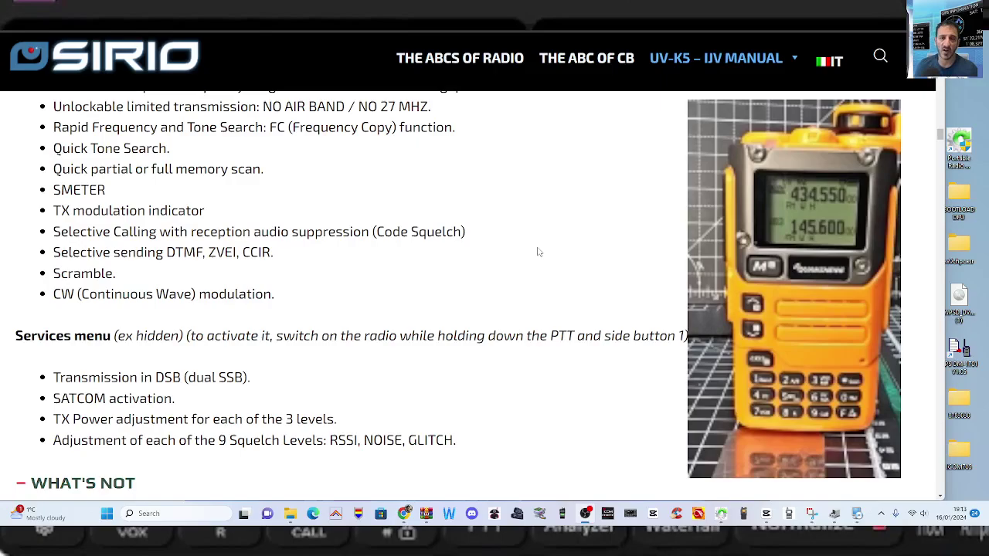
# Step: Read the Services menu functions and the WHAT'S NOT list, and continue to the diagram of the radio's display symbols
pyautogui.scroll(-1, 538, 251)
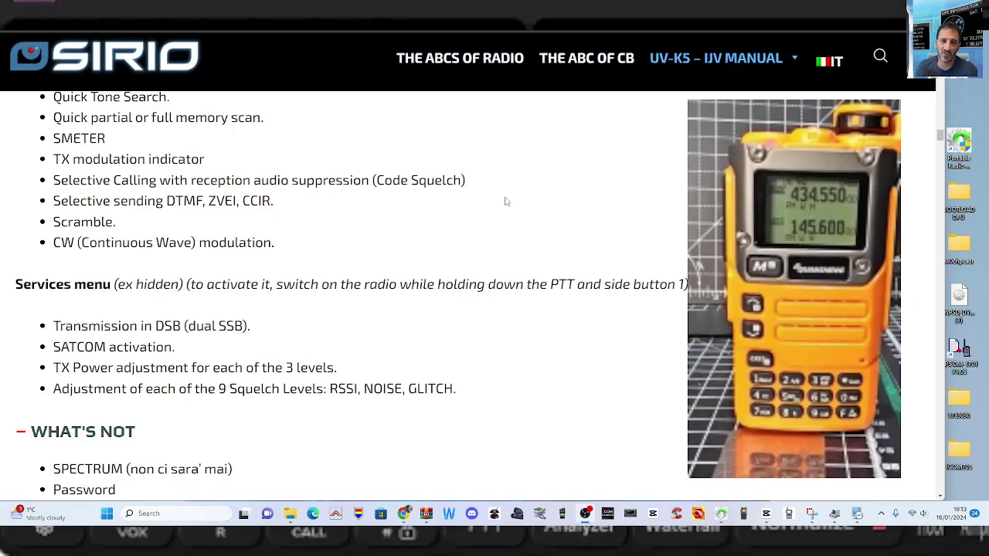
pyautogui.scroll(-1, 507, 201)
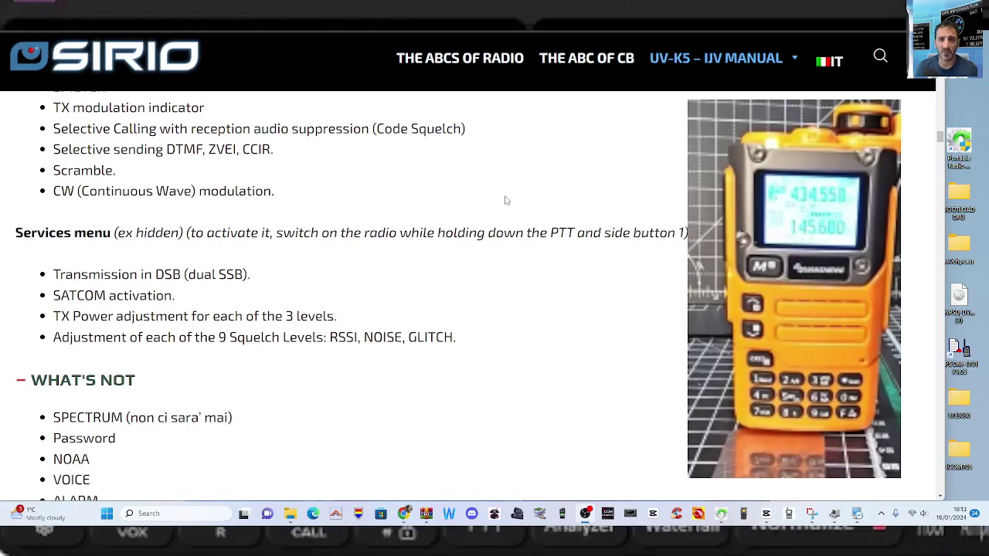
pyautogui.scroll(-1, 506, 200)
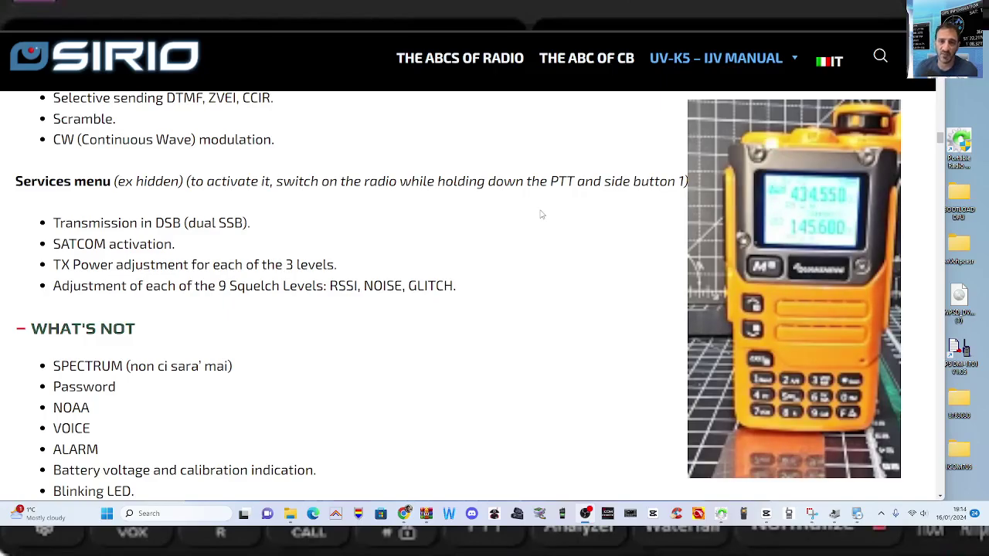
pyautogui.scroll(-1, 541, 215)
pyautogui.scroll(-1, 542, 215)
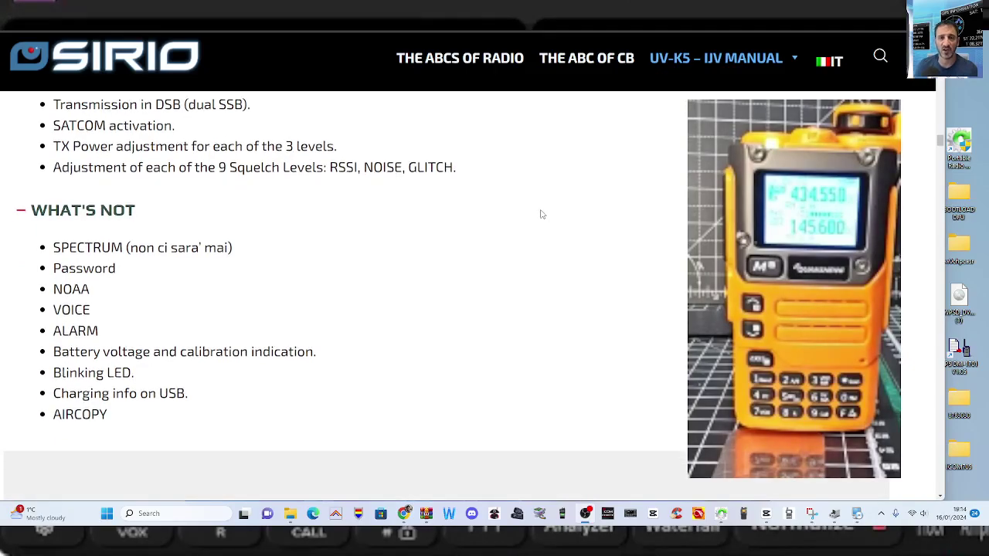
pyautogui.scroll(4, 541, 215)
pyautogui.scroll(-10, 542, 215)
pyautogui.scroll(-7, 542, 215)
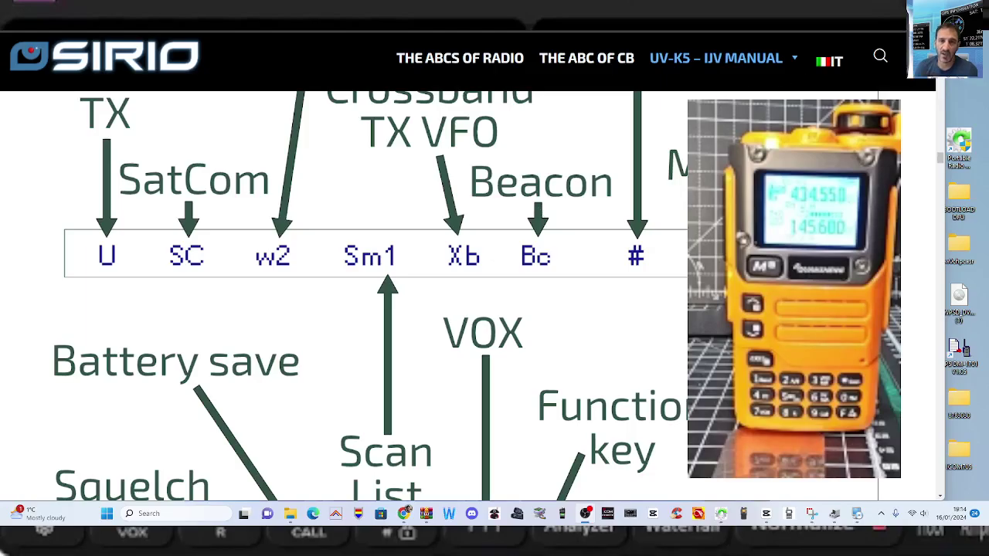
pyautogui.click(970, 46)
pyautogui.click(773, 108)
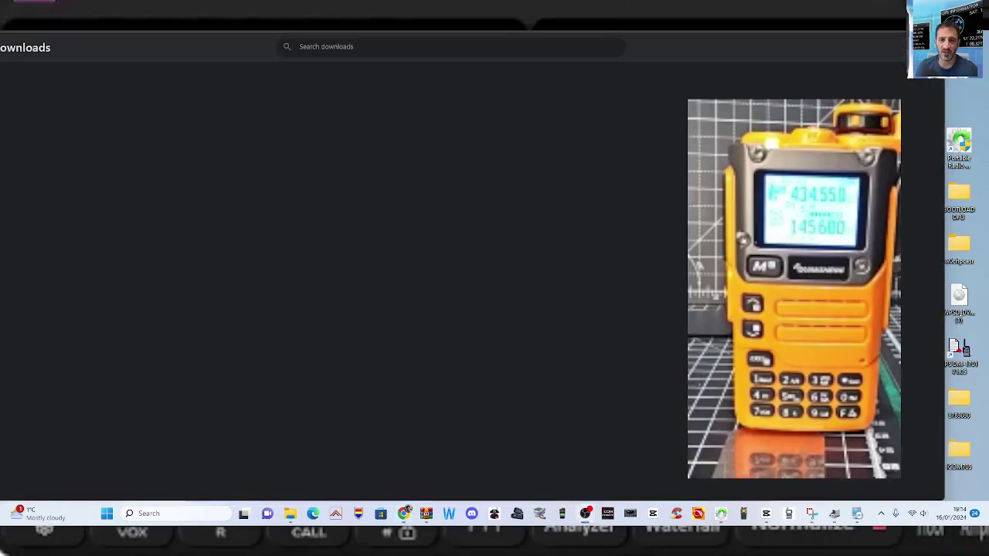
pyautogui.hotkey('ctrl', 'w')
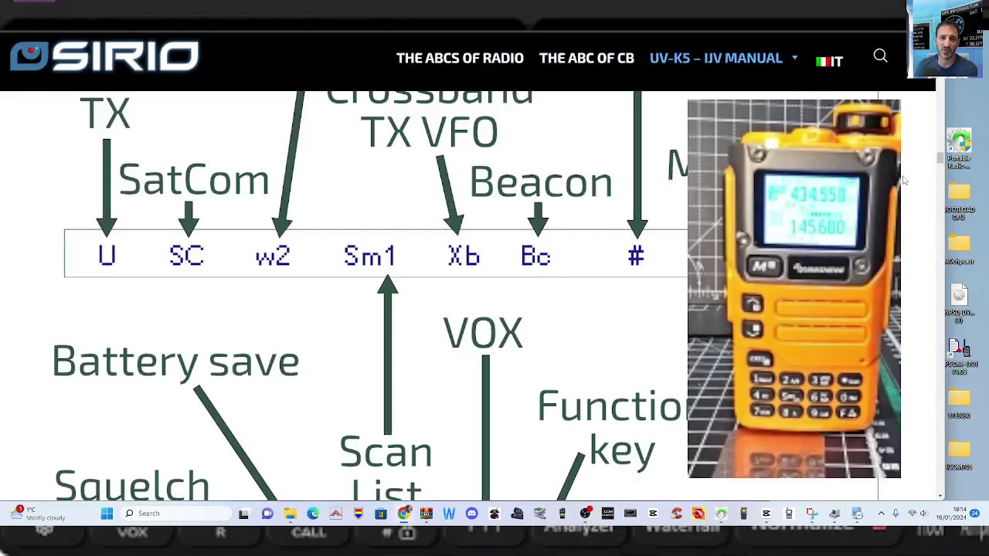
# Step: Reduce the page zoom and examine the labelled display diagram, including the status row symbols and the channel and mode indicators
pyautogui.hotkey('ctrl', '-')
pyautogui.hotkey('ctrl', '-')
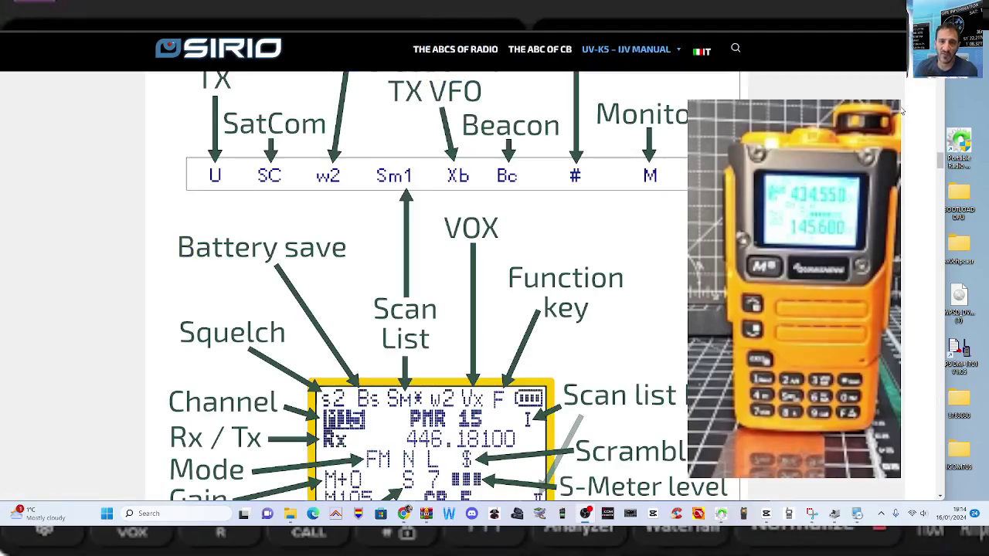
pyautogui.scroll(-2, 443, 214)
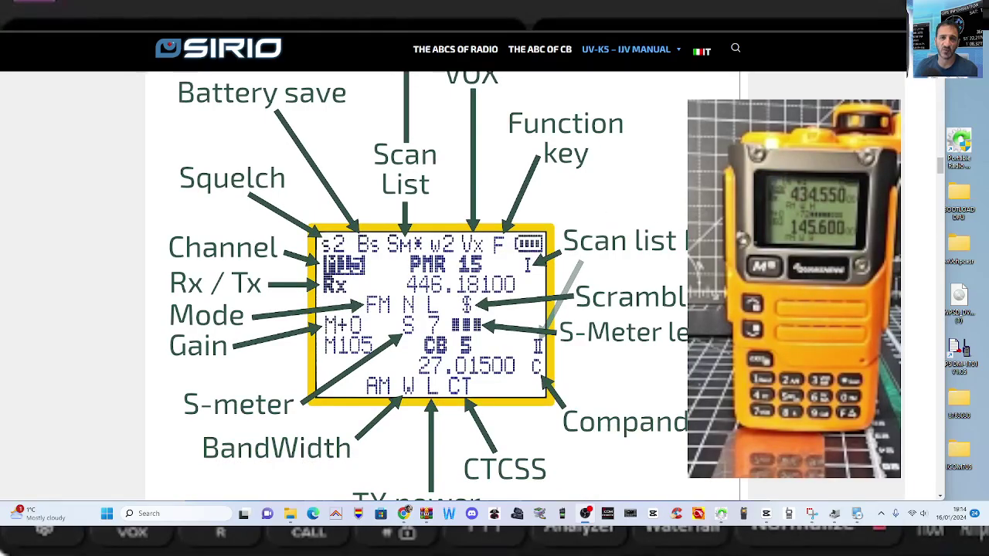
pyautogui.scroll(1, 283, 270)
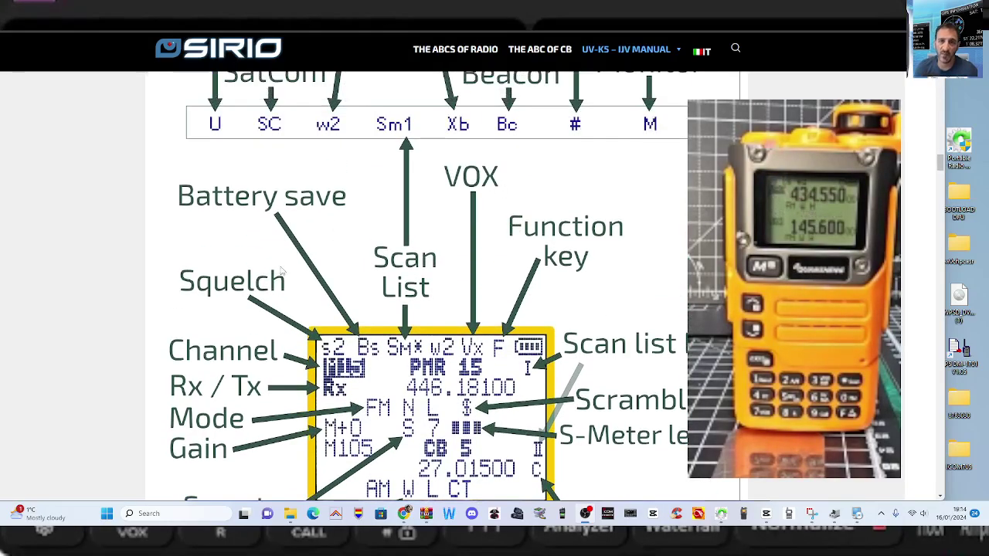
pyautogui.scroll(1, 417, 210)
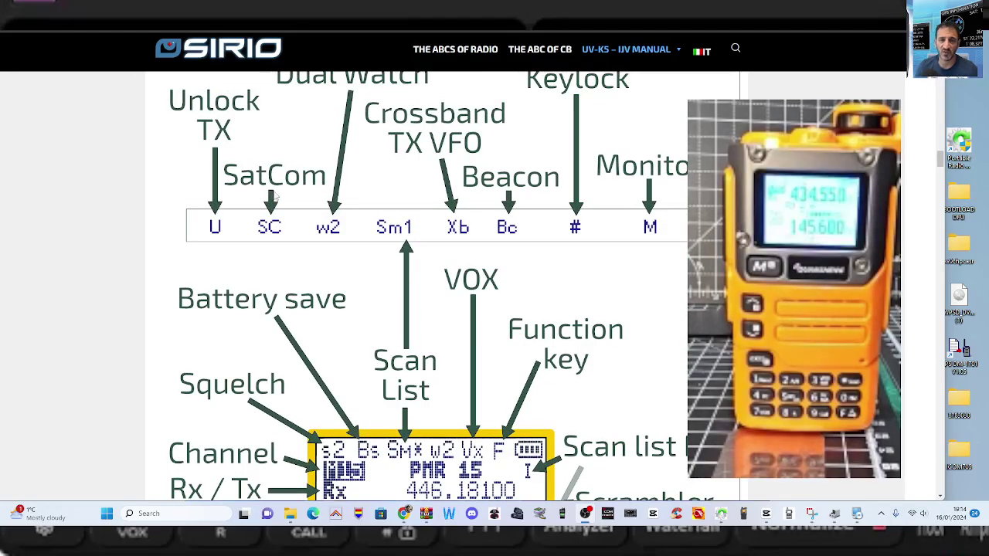
# Step: Examine the display diagram's upper-row symbols, the labelled indicators on the main screen and the lower-row symbols
pyautogui.scroll(1, 399, 197)
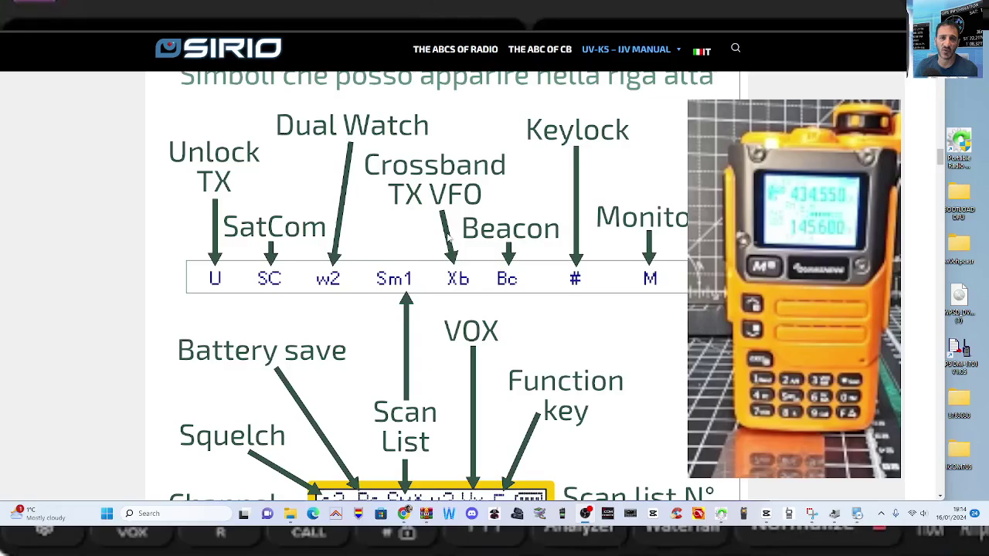
pyautogui.scroll(-1, 523, 205)
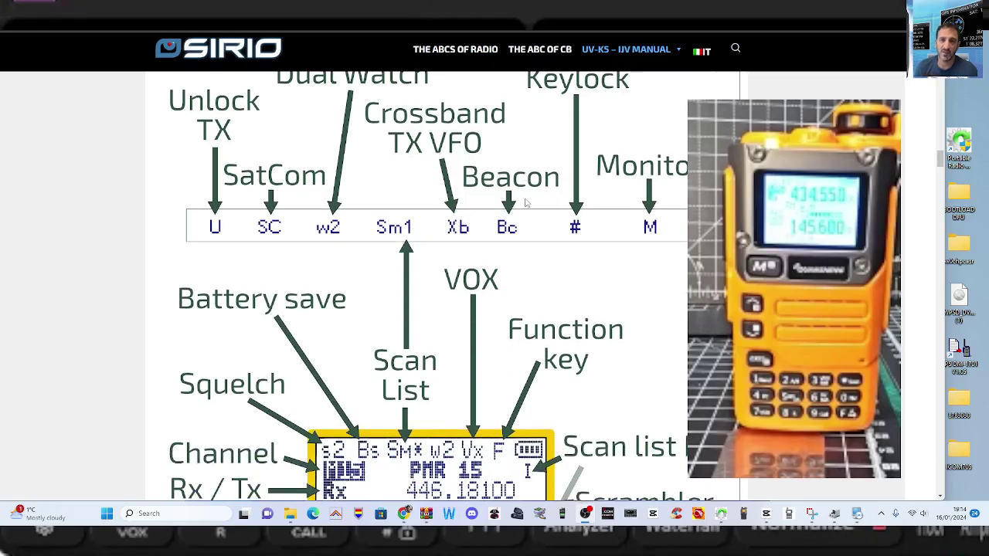
pyautogui.scroll(1, 600, 187)
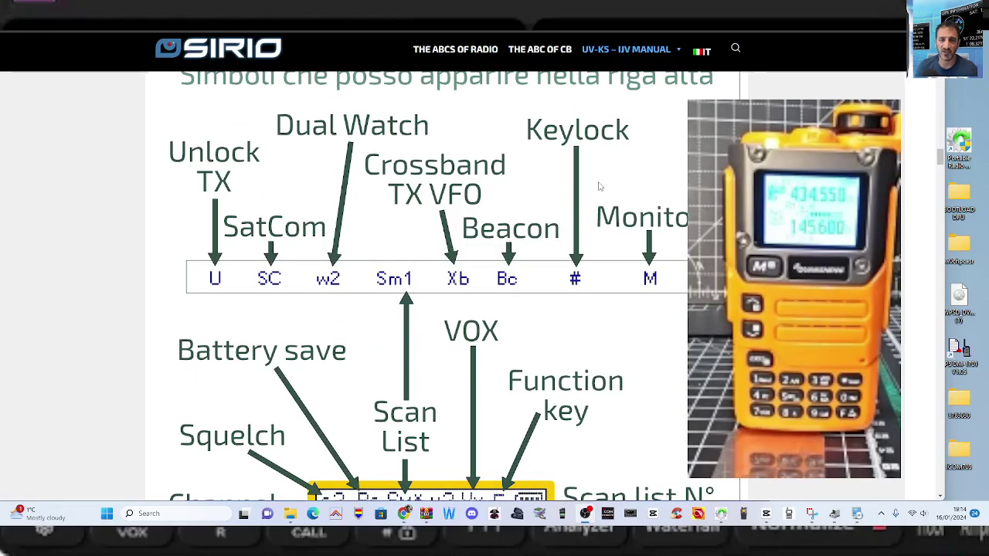
pyautogui.scroll(-5, 620, 180)
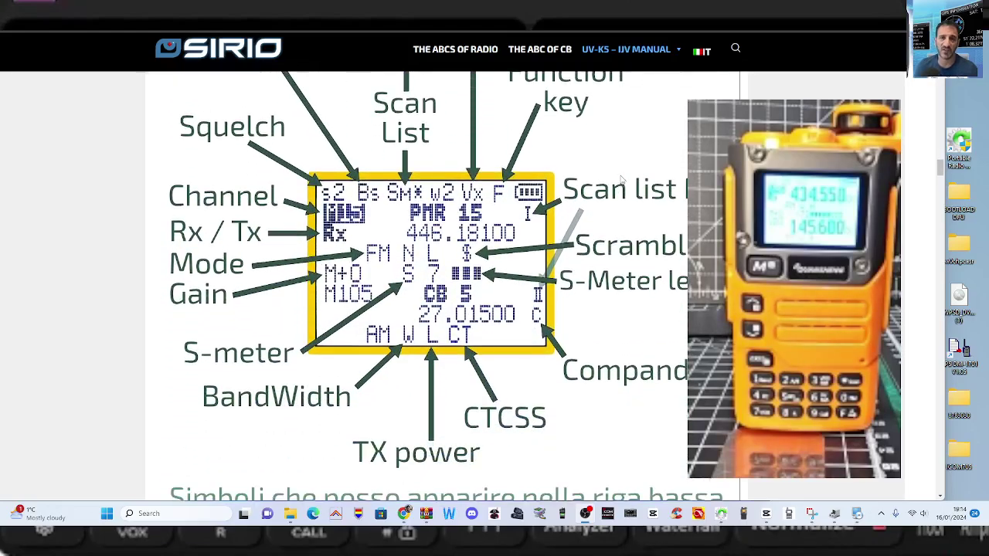
pyautogui.scroll(-2, 622, 179)
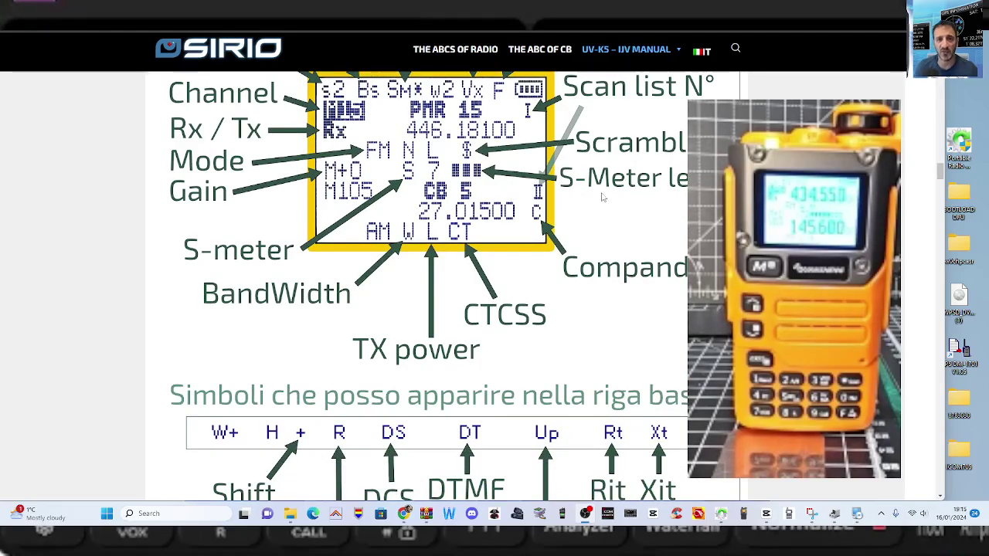
pyautogui.scroll(-2, 611, 193)
# Step: Review the key functions in section 5, covering short-press, long-press, F-key combinations and the assignable side-key functions
pyautogui.scroll(-10, 623, 194)
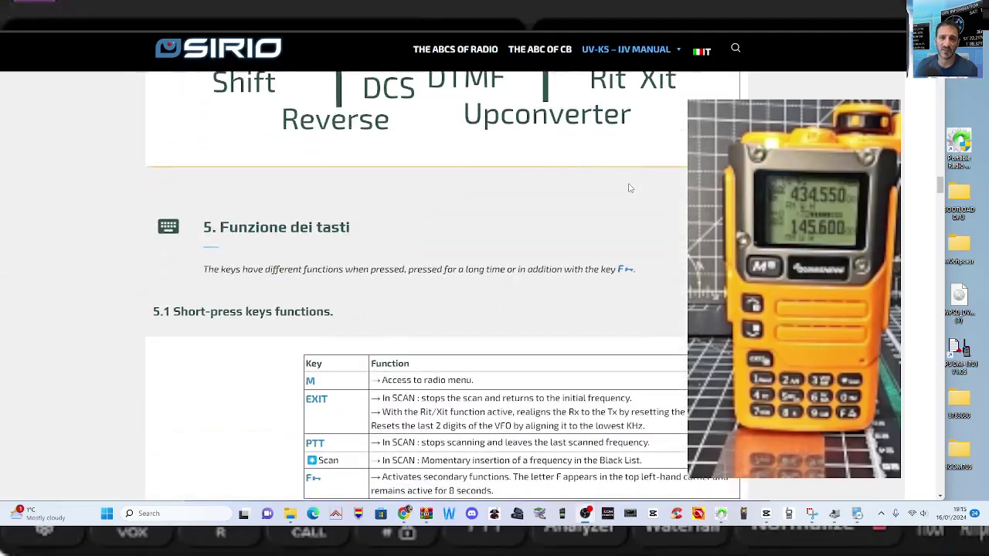
pyautogui.scroll(-2, 630, 185)
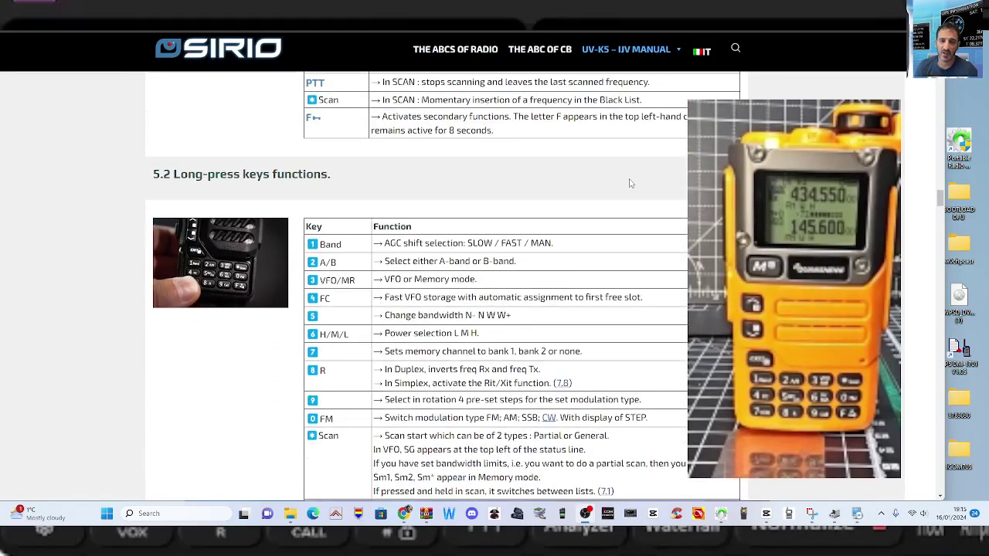
pyautogui.scroll(-3, 630, 183)
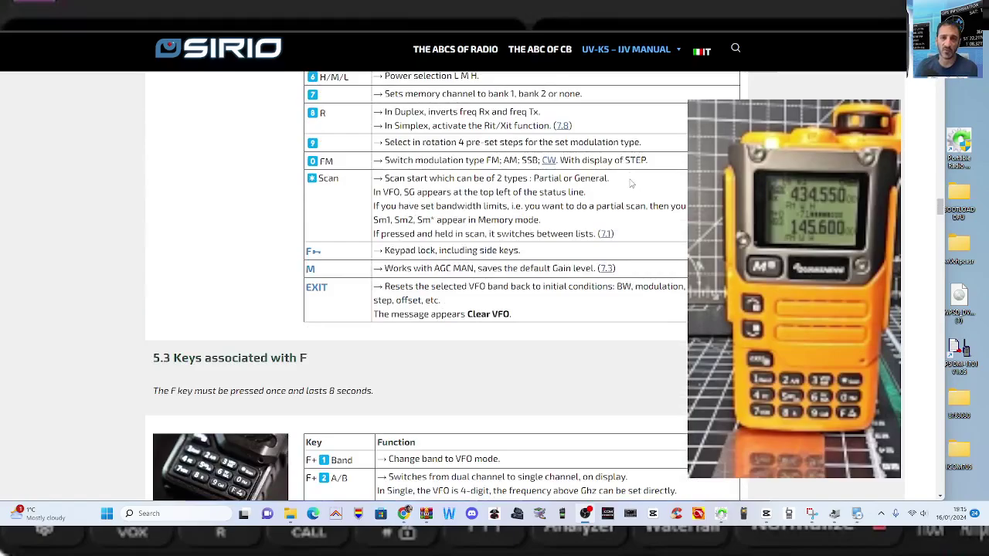
pyautogui.scroll(-4, 631, 183)
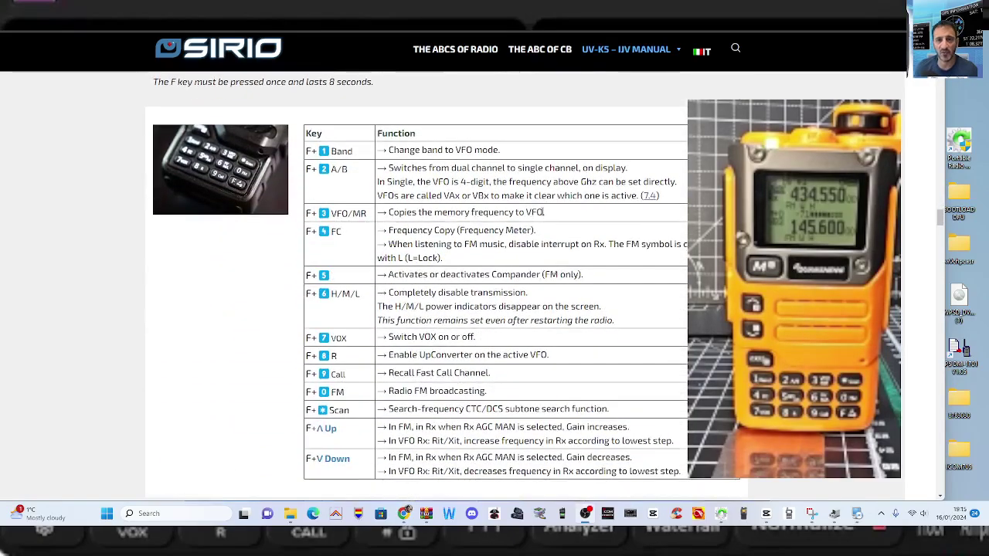
pyautogui.scroll(-6, 545, 211)
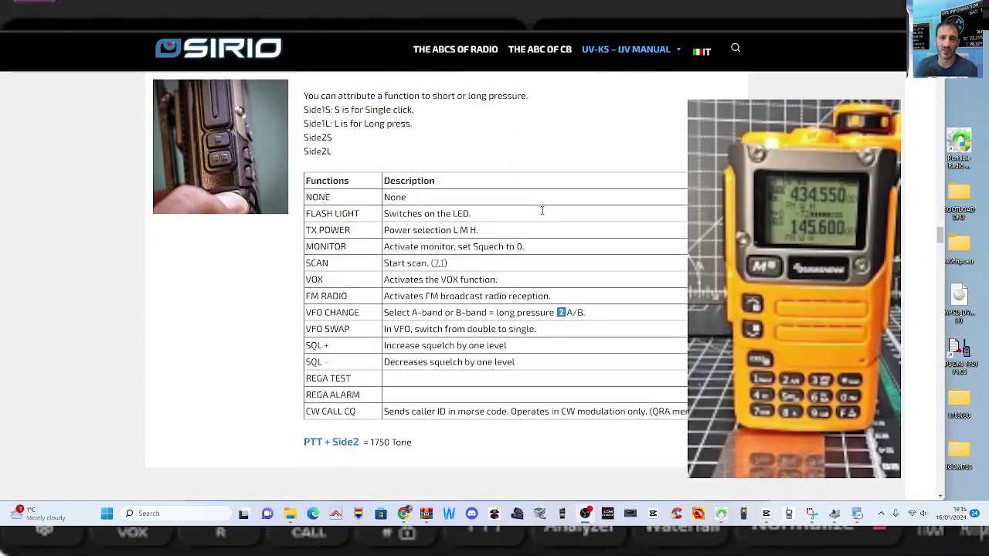
pyautogui.scroll(1, 542, 211)
# Step: Skim the radio menu settings table and the Services Menu, and continue to the scanning instructions
pyautogui.scroll(-9, 541, 212)
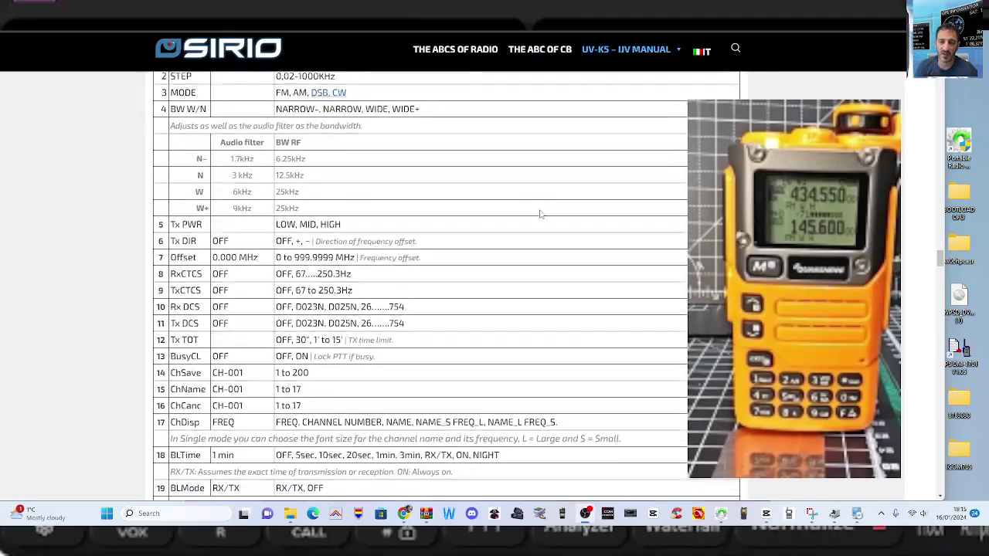
pyautogui.scroll(-20, 541, 214)
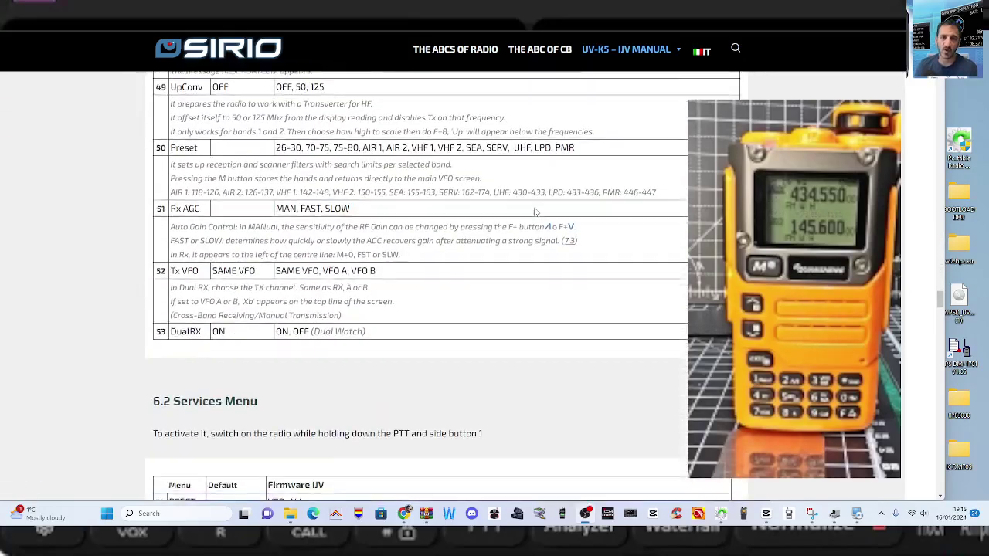
pyautogui.scroll(-15, 535, 211)
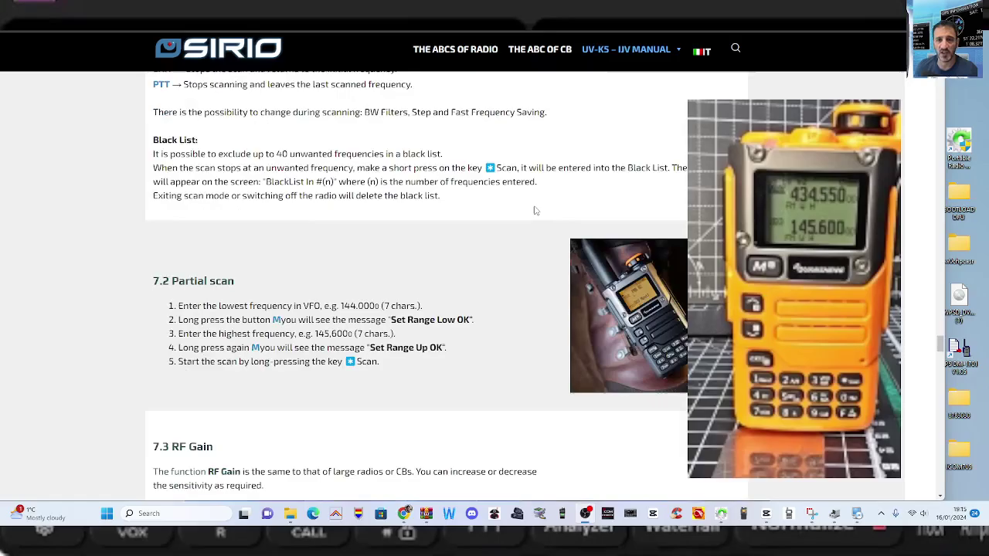
# Step: Look over the operating instructions from scanning to the DTMF, ZVEI and CCIR selective calling settings in section 7.5
pyautogui.scroll(4, 535, 210)
pyautogui.scroll(-16, 534, 211)
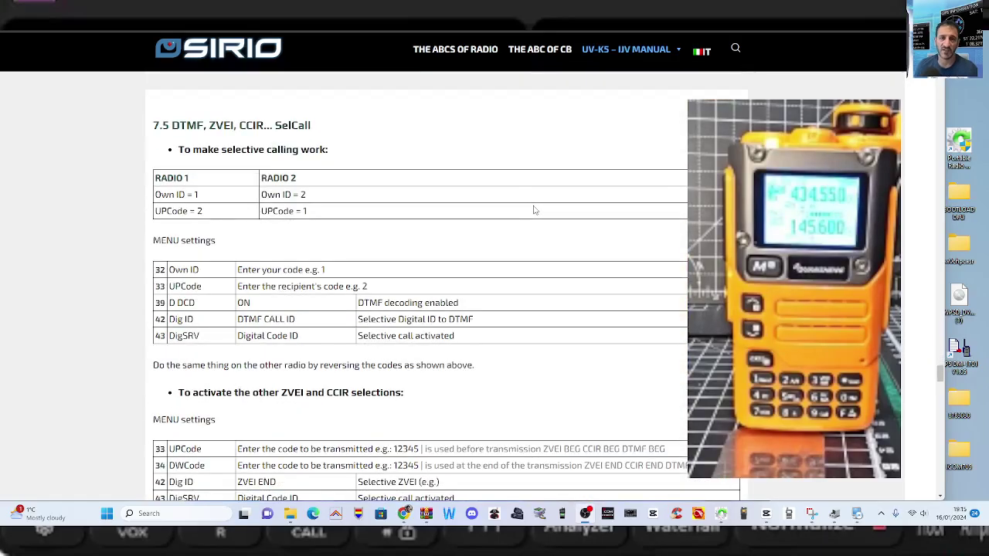
pyautogui.scroll(4, 533, 210)
pyautogui.scroll(-2, 533, 210)
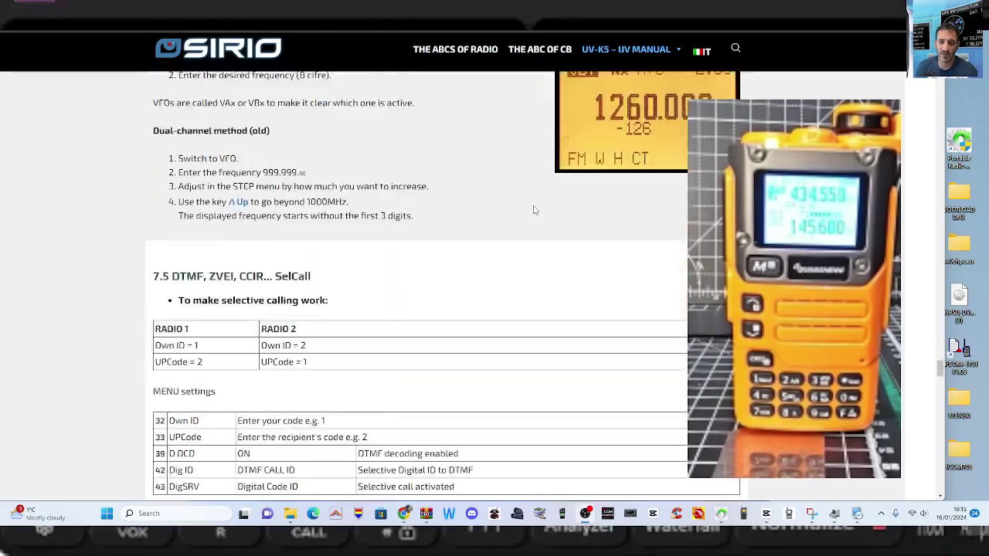
pyautogui.scroll(-12, 533, 210)
# Step: Review section 7.7 on CW Modulation, opening the product page linked from its pictures and returning to the manual
pyautogui.scroll(2, 533, 210)
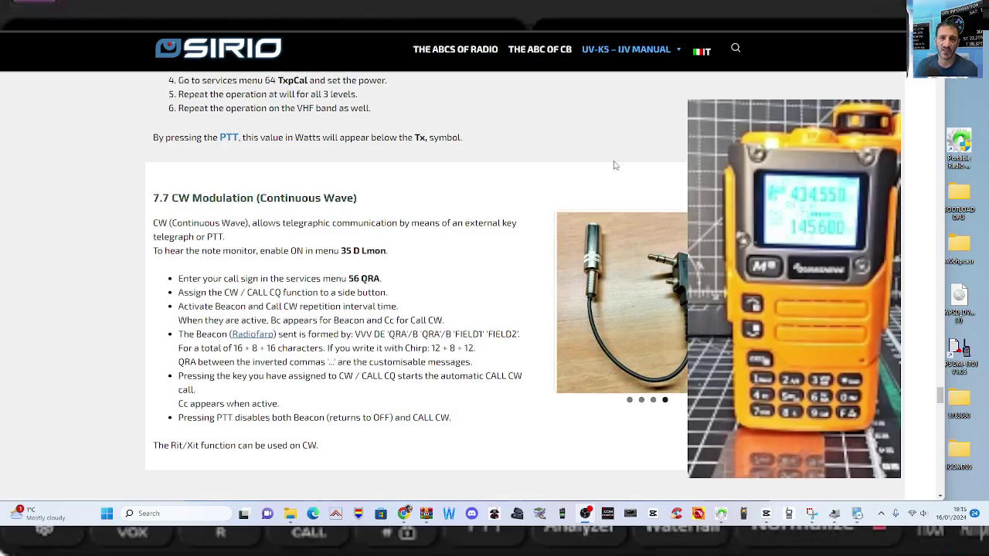
pyautogui.scroll(-1, 615, 152)
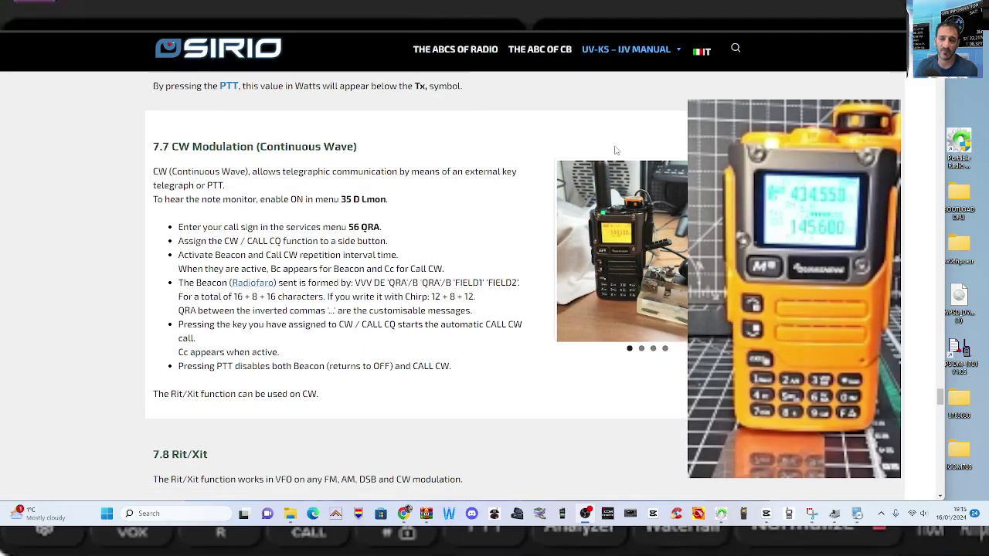
pyautogui.click(625, 243)
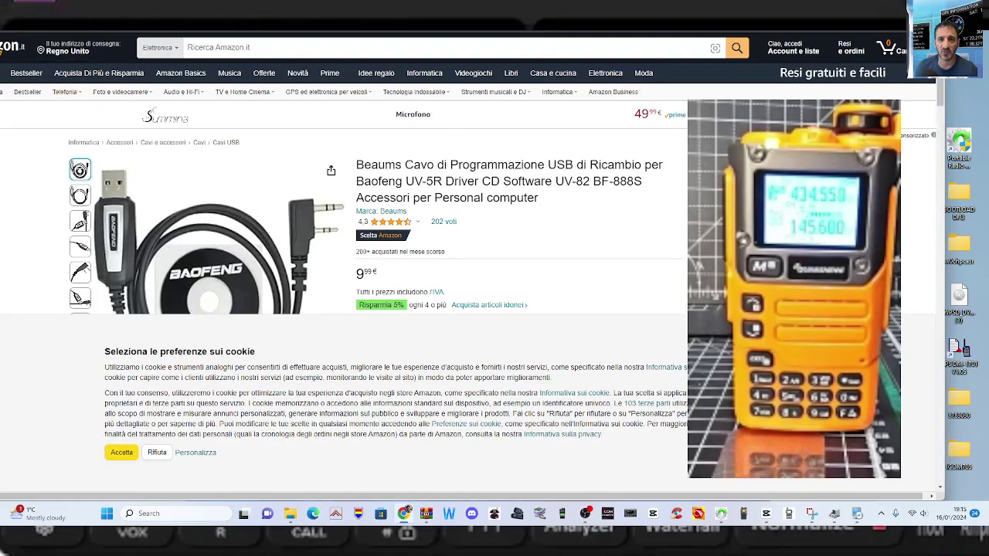
pyautogui.hotkey('alt', 'Left')
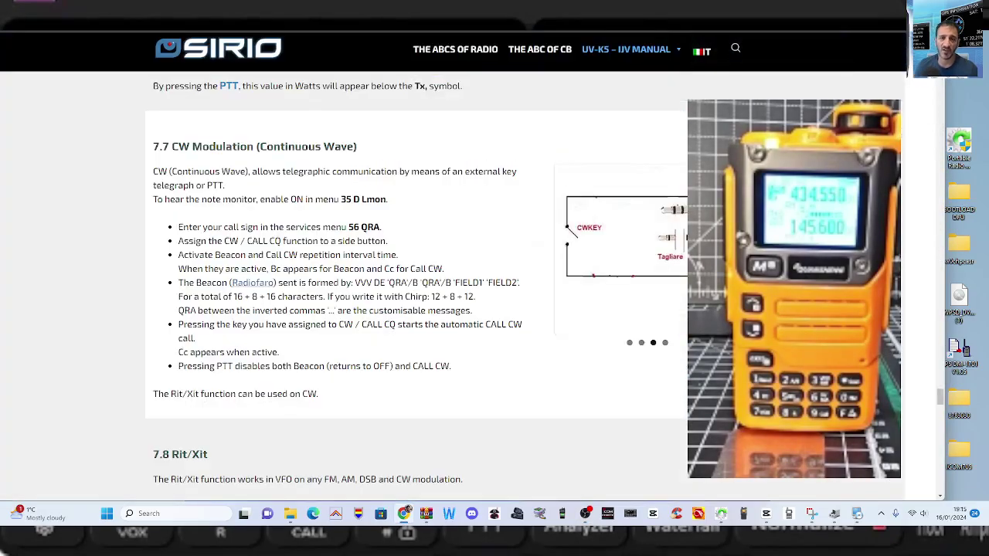
pyautogui.scroll(-3, 621, 195)
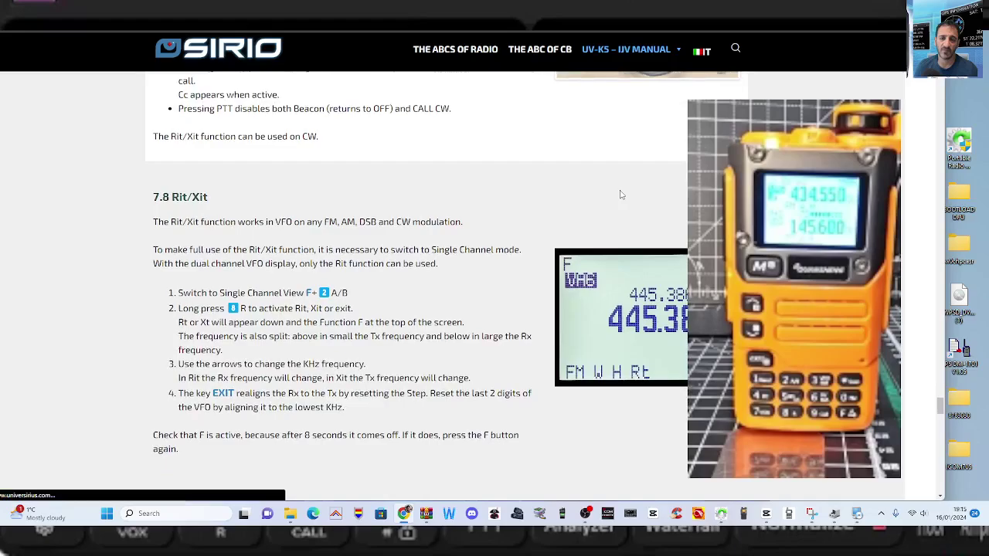
pyautogui.scroll(3, 626, 205)
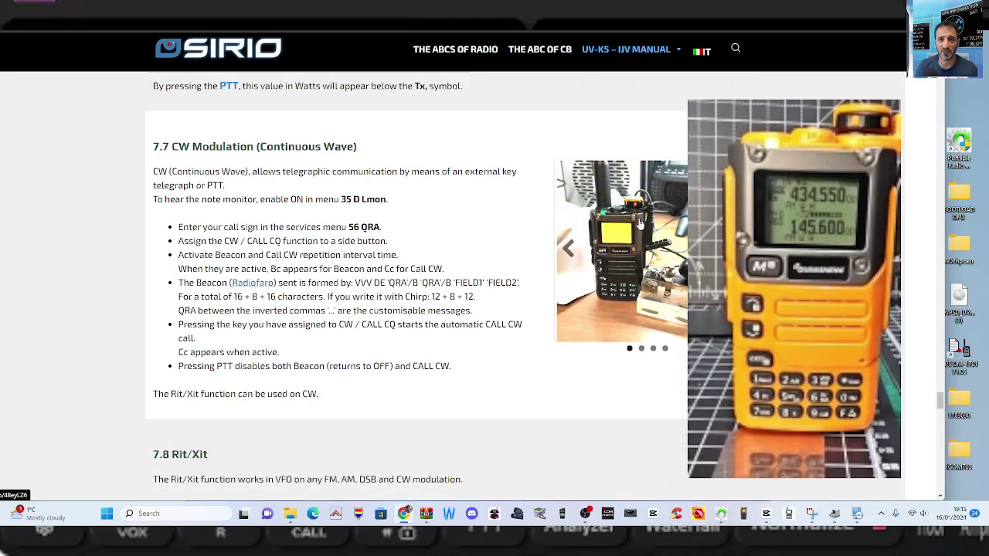
# Step: Read the Rit/Xit instructions in section 7.8 and the test-team acknowledgements and donation links in section 8
pyautogui.scroll(-4, 639, 222)
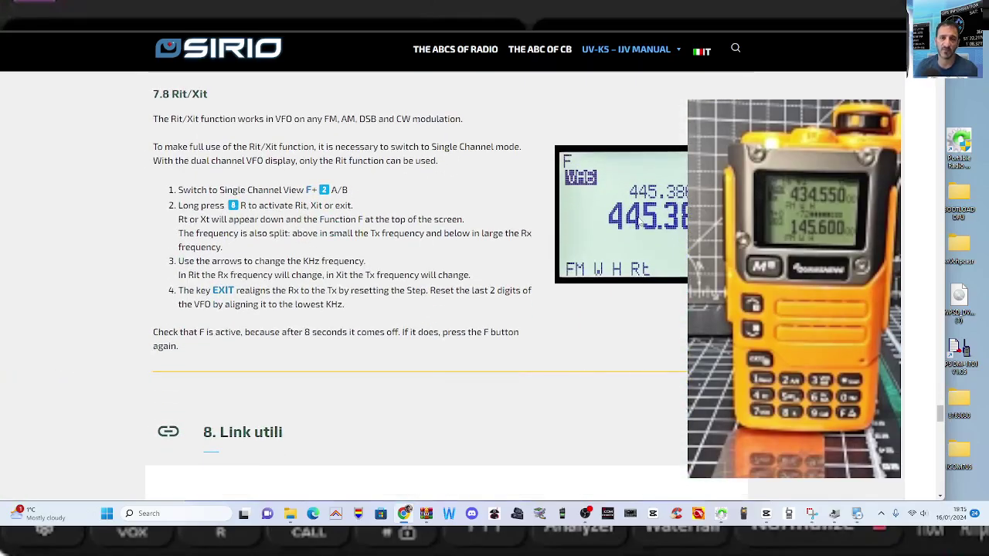
pyautogui.scroll(-4, 639, 220)
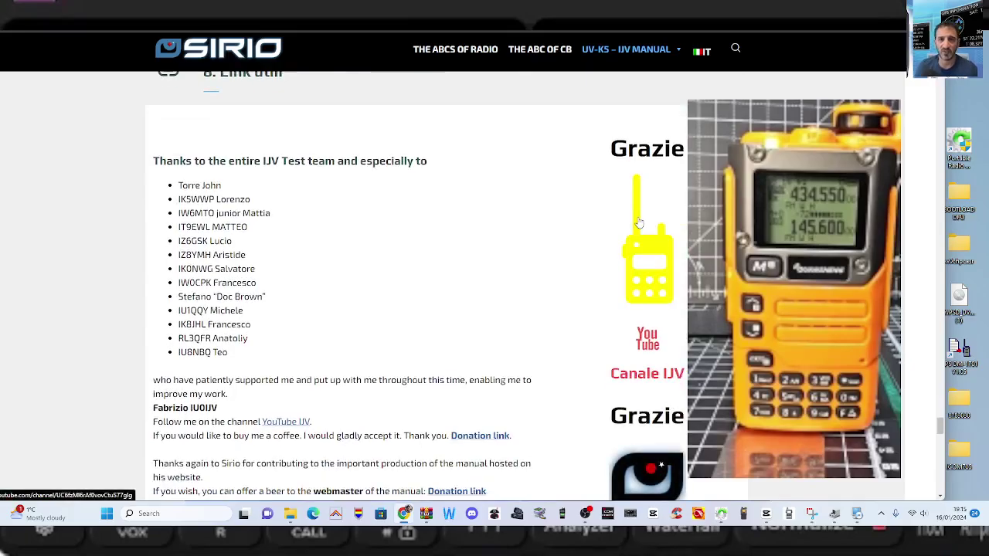
pyautogui.scroll(-8, 638, 222)
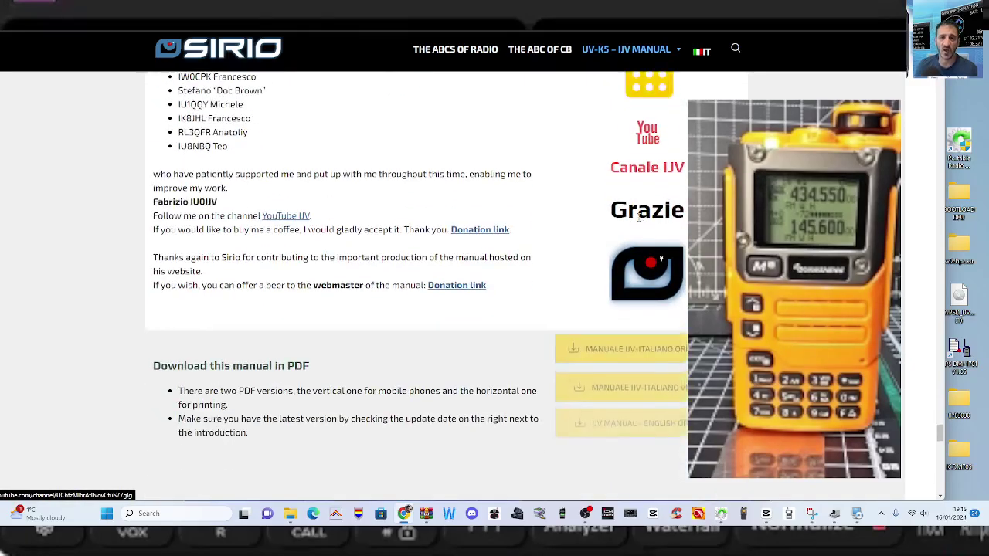
pyautogui.scroll(4, 639, 222)
pyautogui.scroll(3, 639, 222)
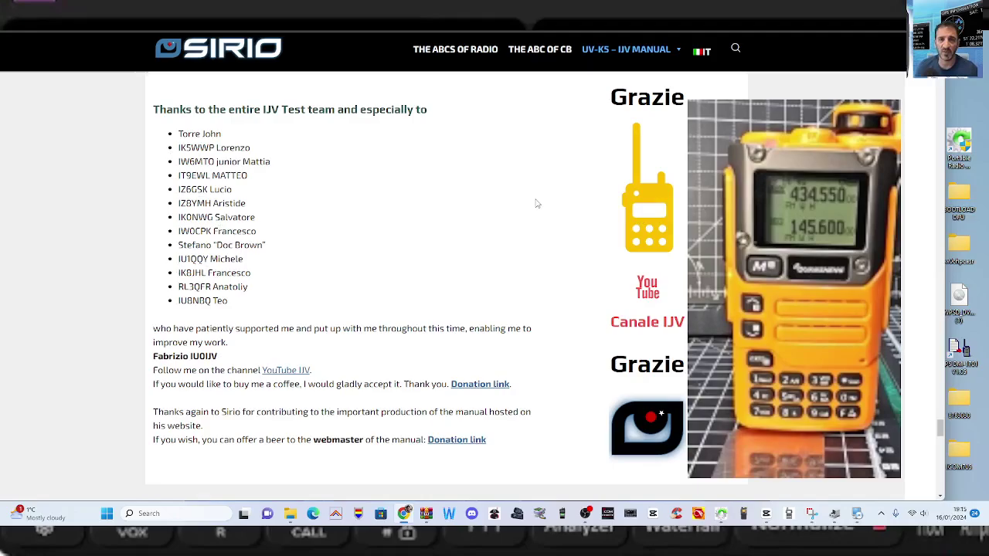
pyautogui.scroll(-4, 537, 203)
pyautogui.scroll(4, 537, 203)
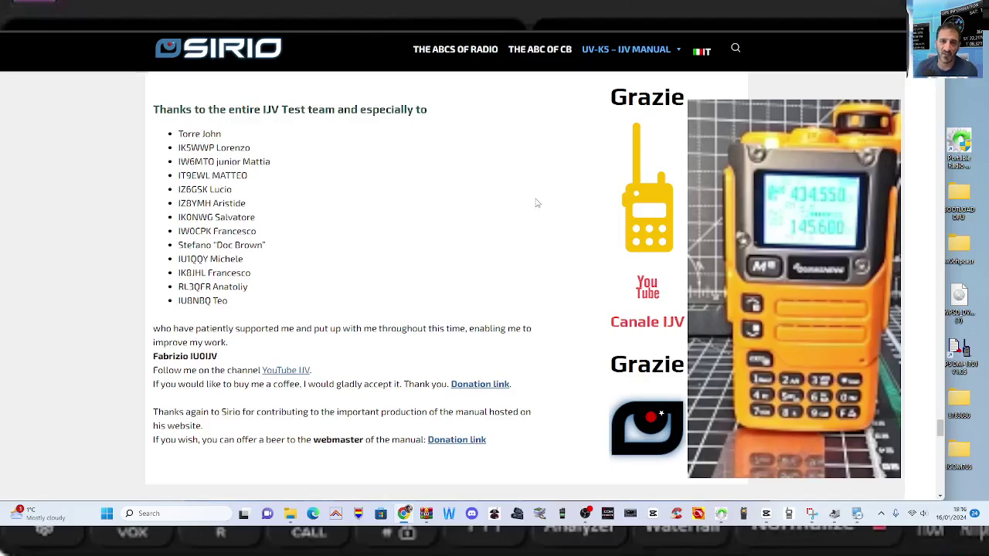
# Step: Look over the manual's PDF download options and the Rete Radio Prepper links, and return to the Rit/Xit section
pyautogui.scroll(-4, 537, 202)
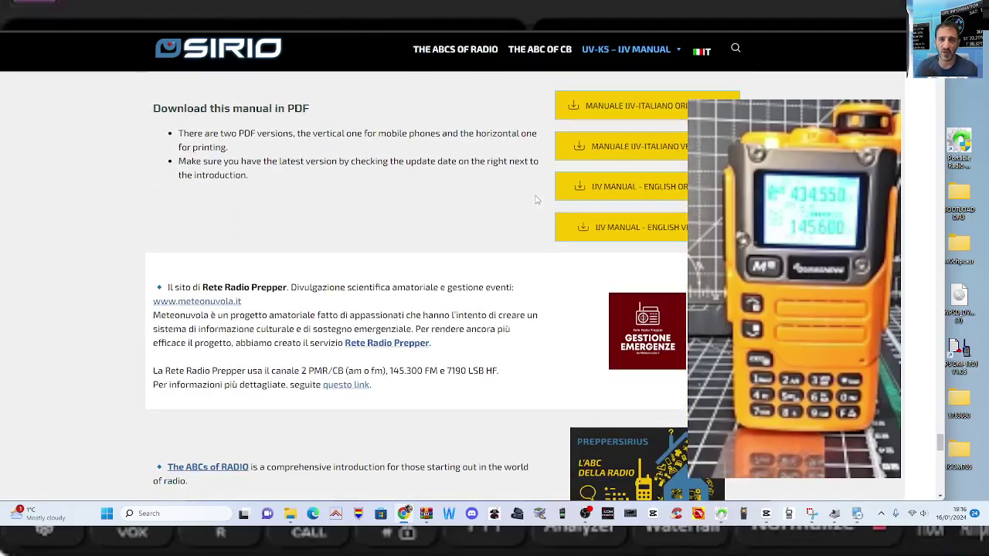
pyautogui.scroll(-3, 533, 200)
pyautogui.scroll(5, 533, 198)
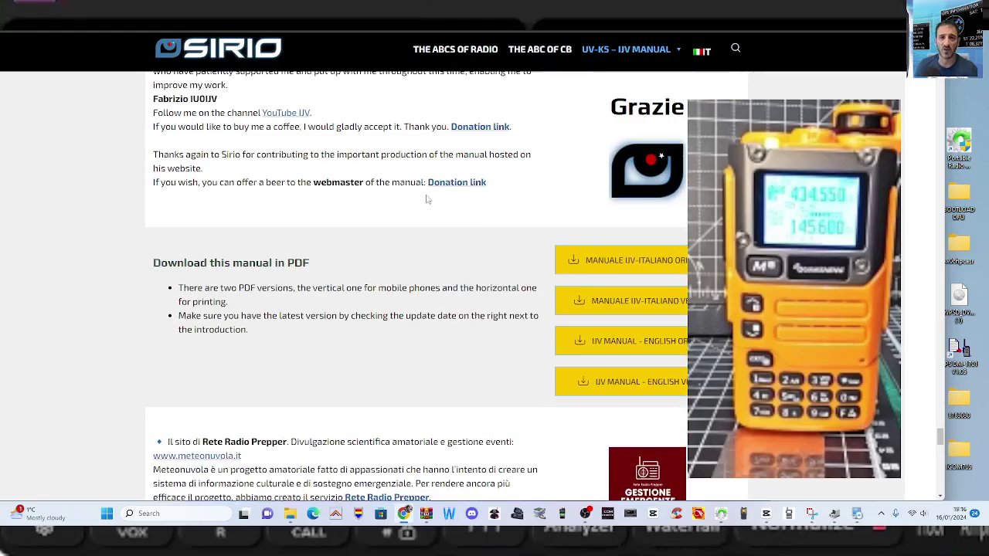
pyautogui.scroll(-3, 526, 185)
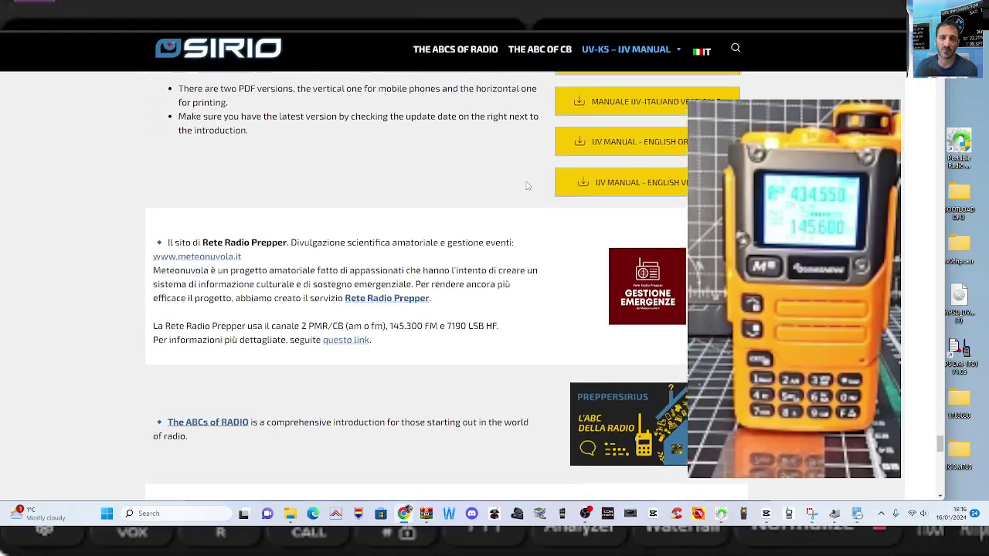
pyautogui.scroll(8, 529, 185)
pyautogui.scroll(-3, 530, 184)
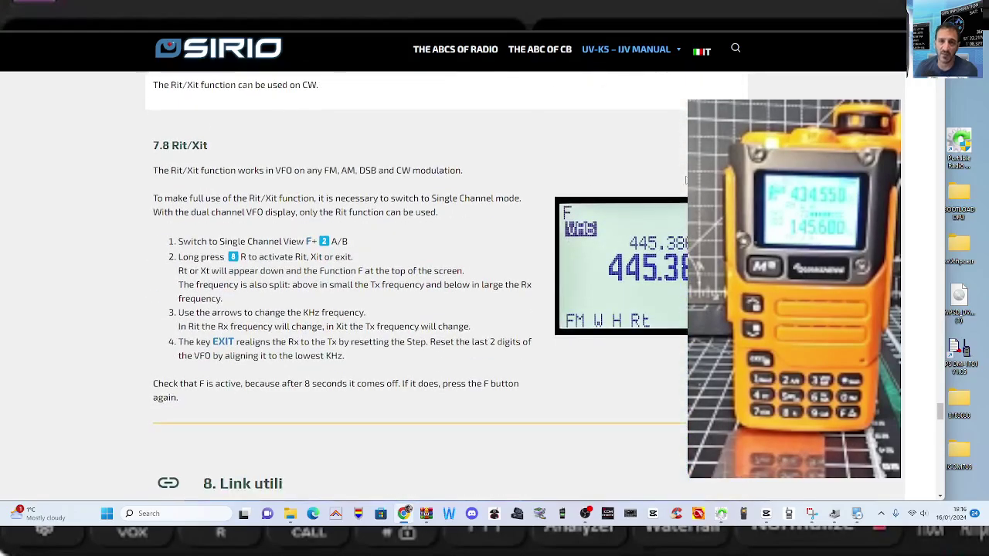